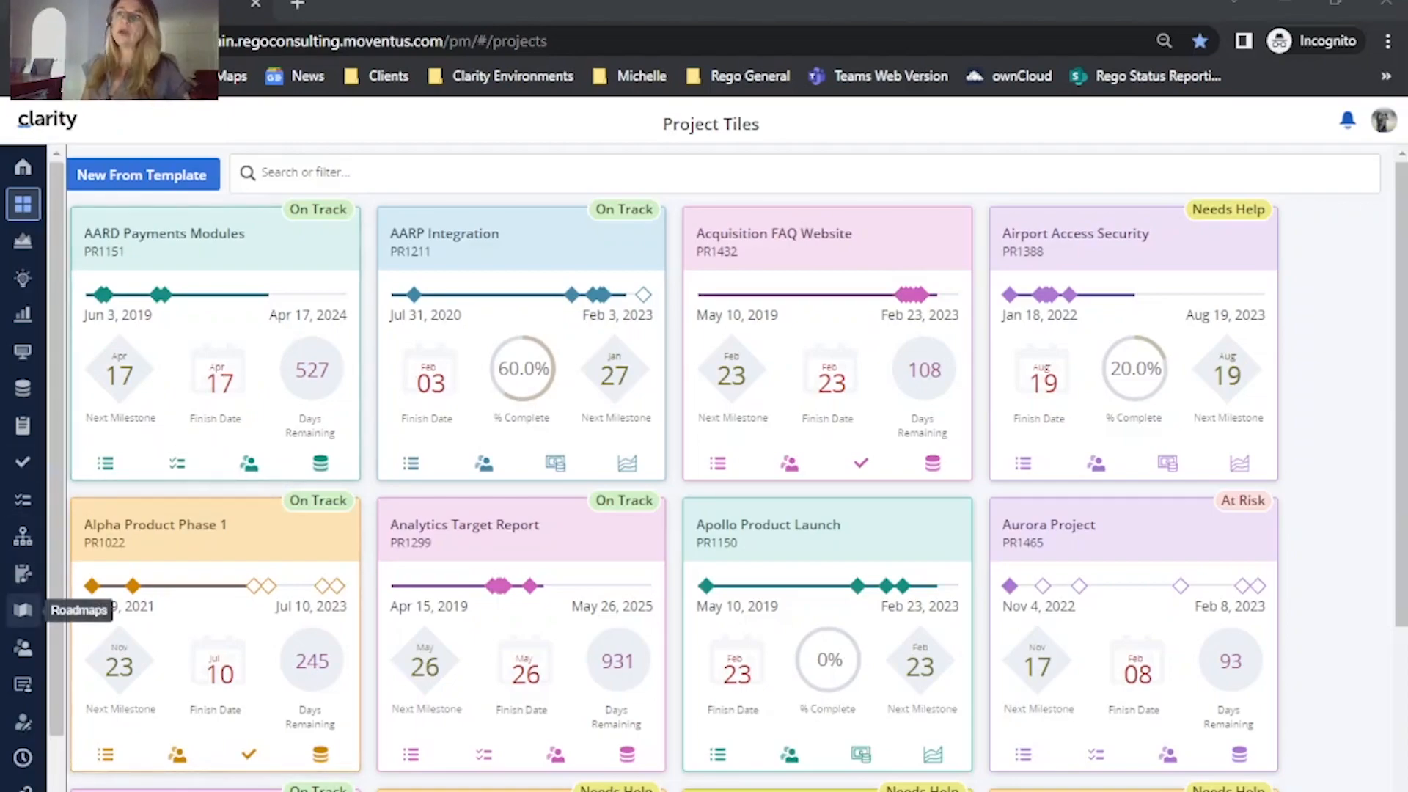
Step: Open Digital Roadmap 2023 from the list of roadmaps and close its view options
{"action": "left_click", "coordinate": [23, 612]}
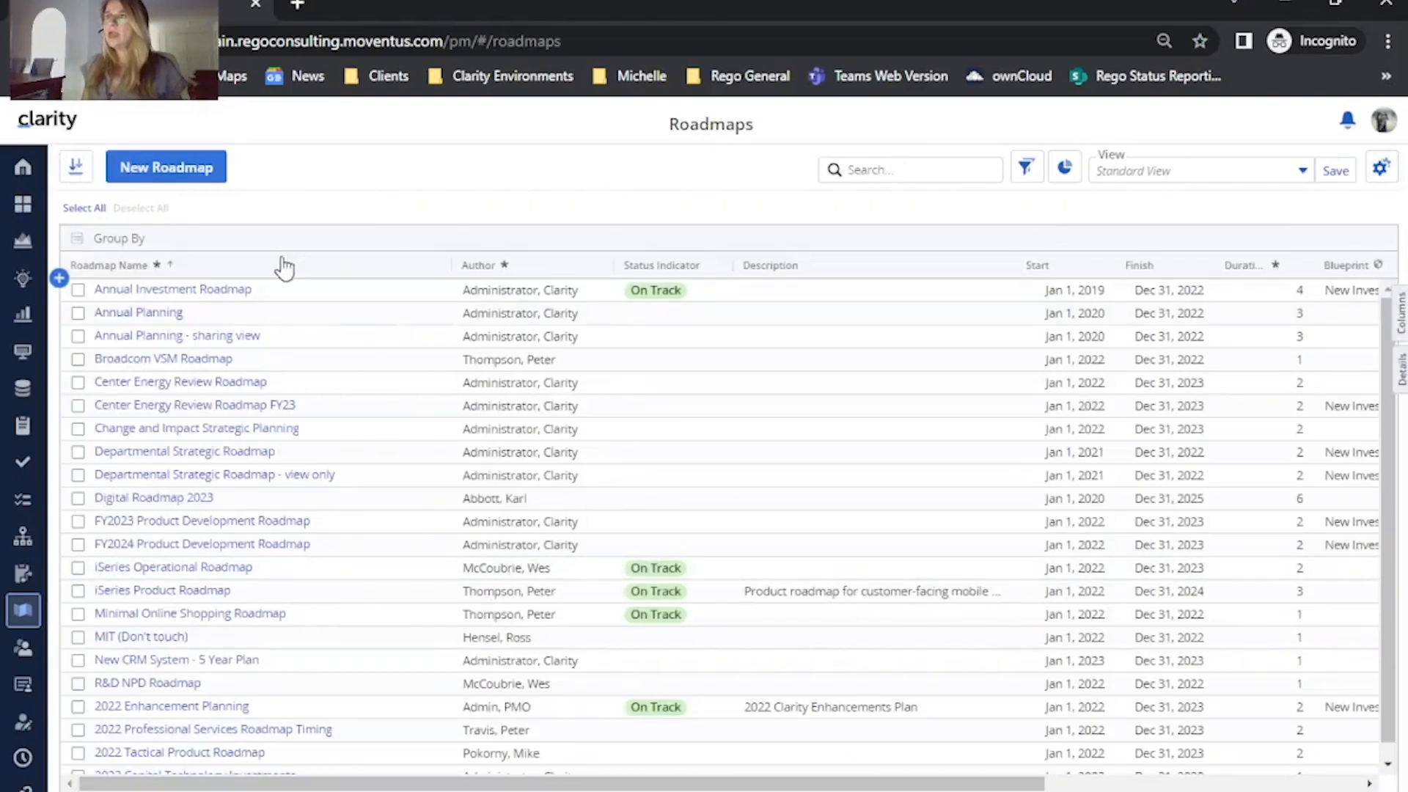
{"action": "left_click", "coordinate": [171, 509]}
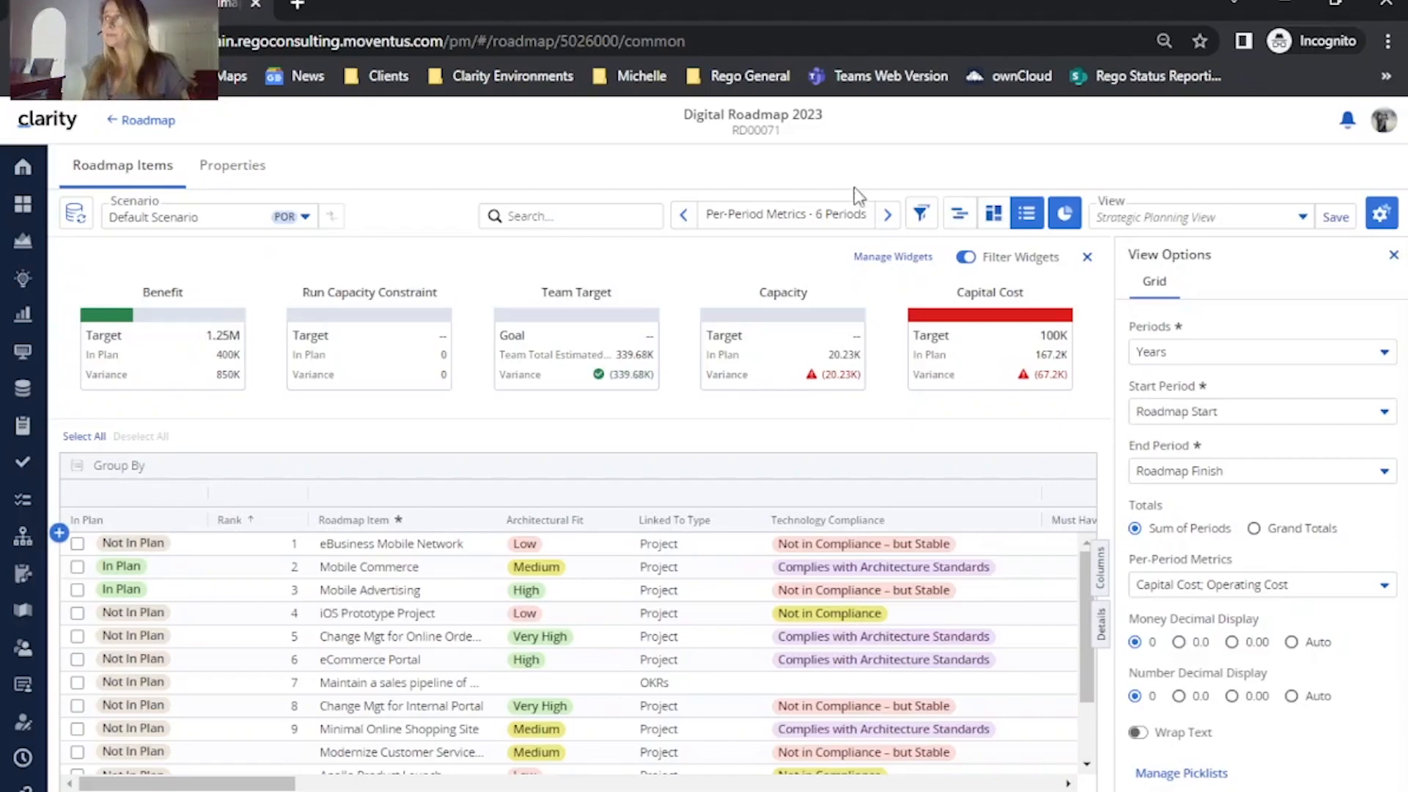
{"action": "left_click", "coordinate": [1394, 256]}
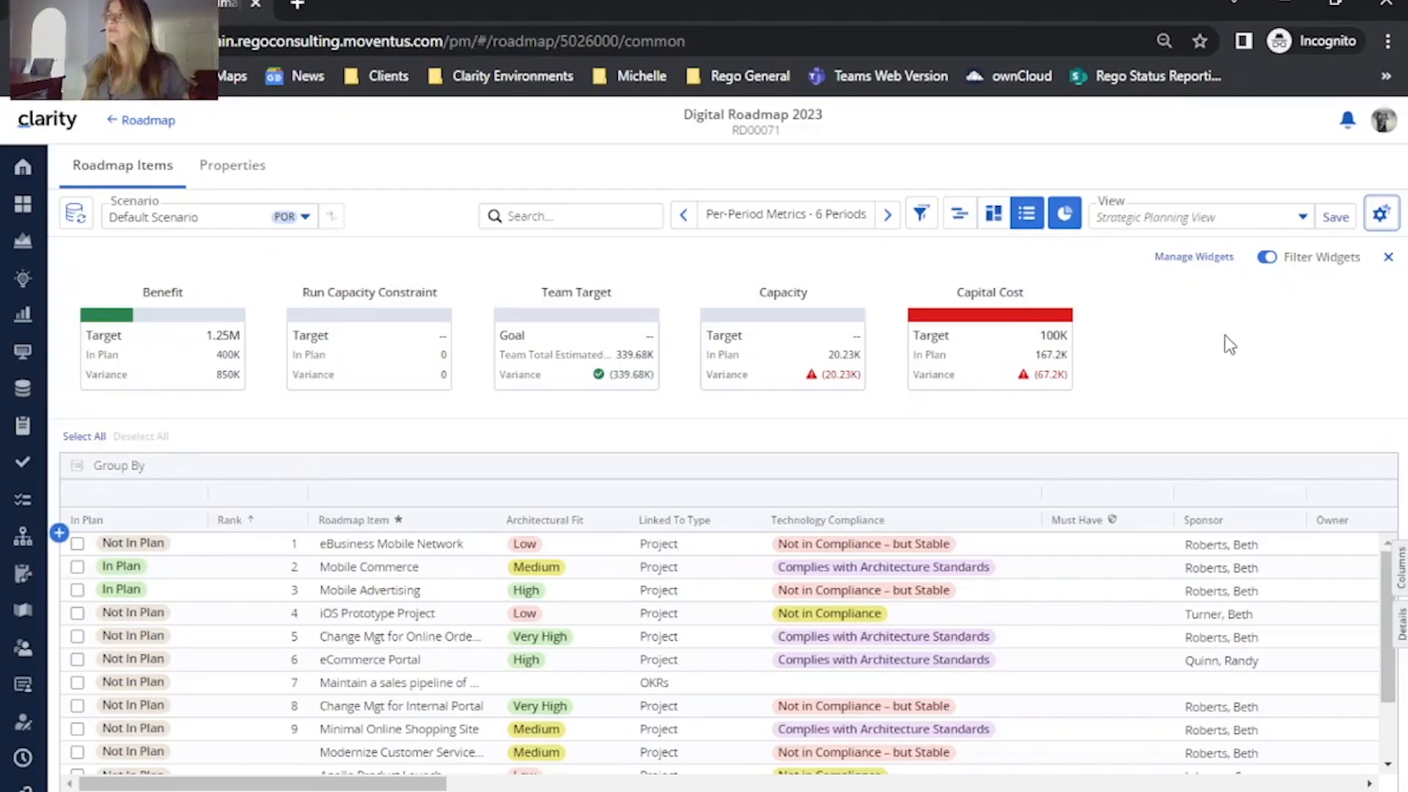
Step: Create a new picklist for the roadmap named "Run / Grow / Transform"
{"action": "left_click", "coordinate": [1380, 215]}
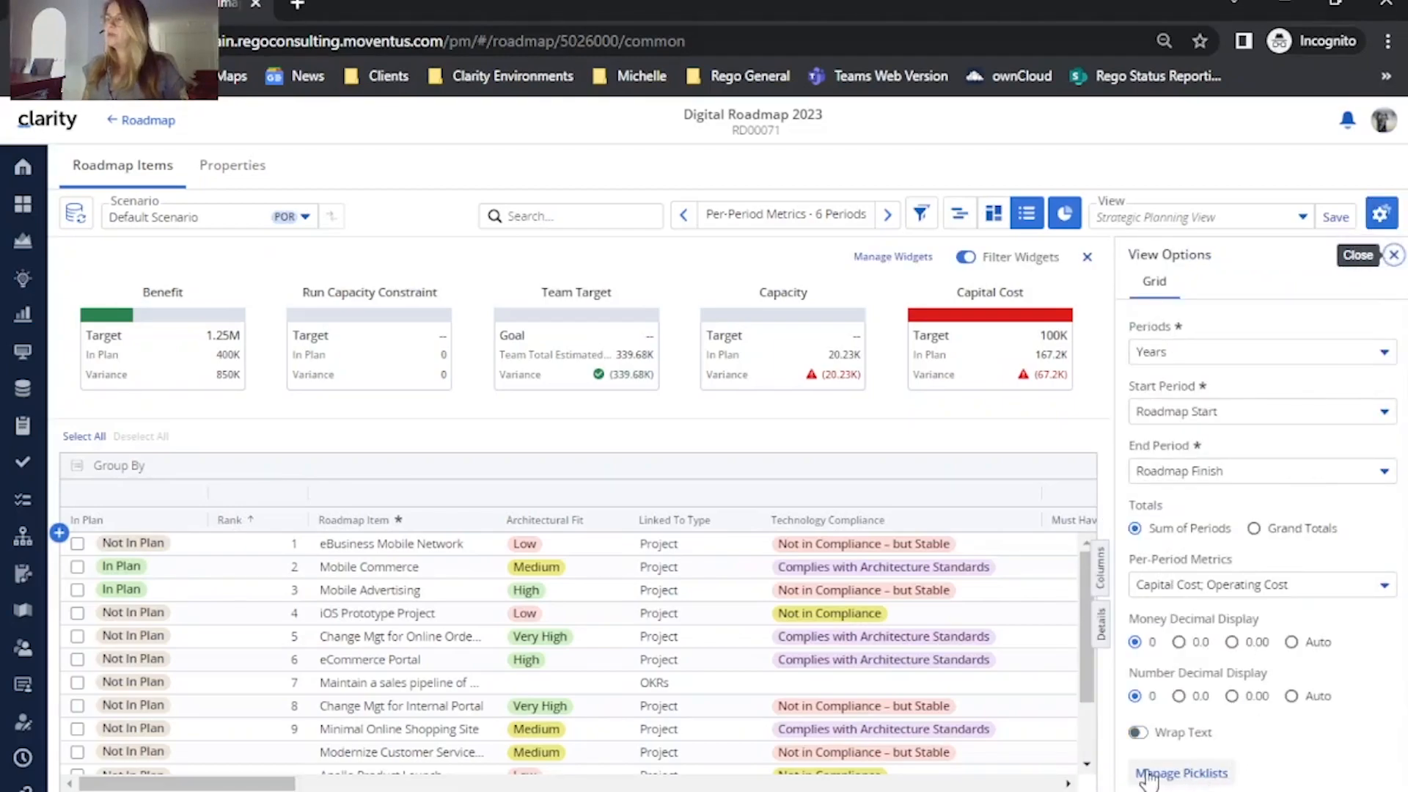
{"action": "left_click", "coordinate": [1192, 775]}
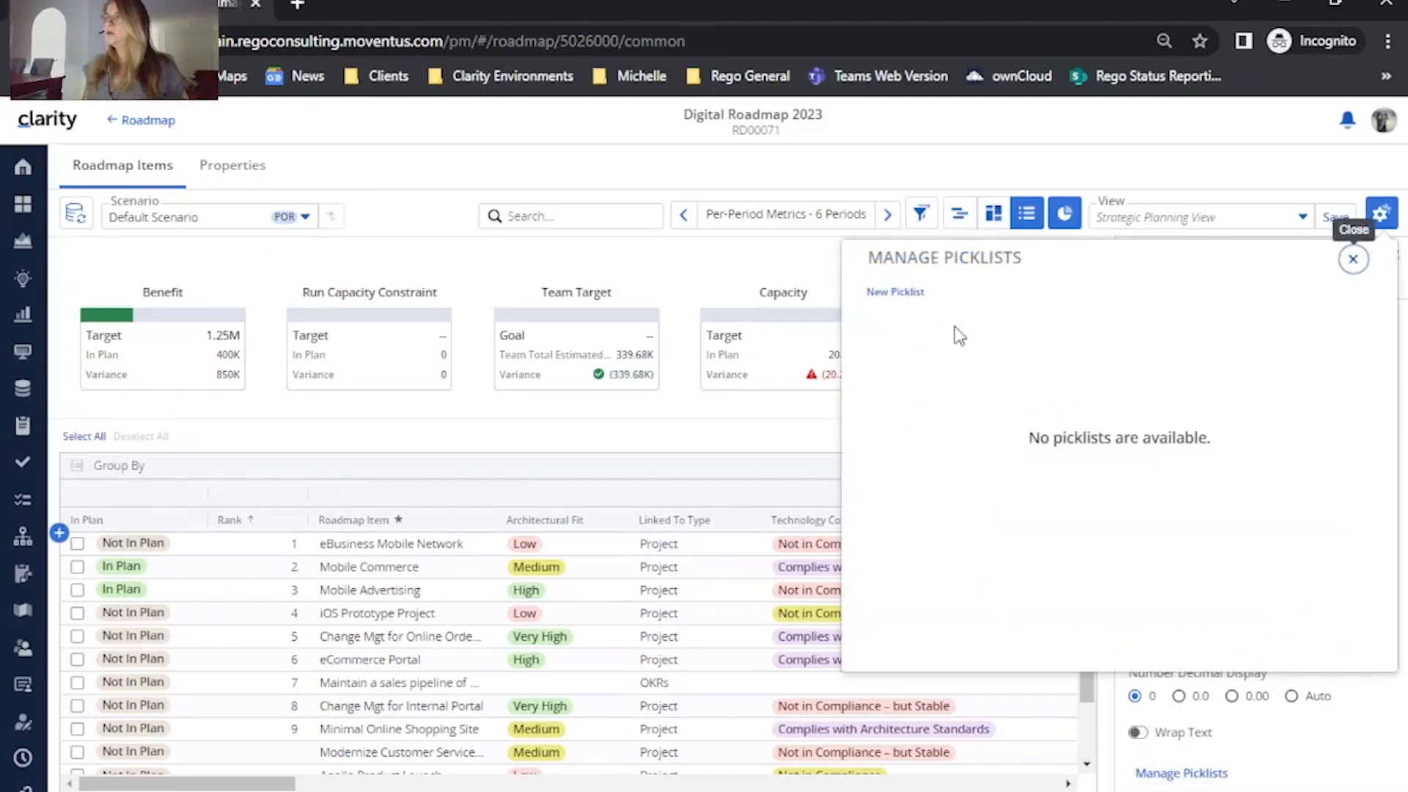
{"action": "left_click", "coordinate": [895, 292]}
{"action": "left_click", "coordinate": [1070, 337]}
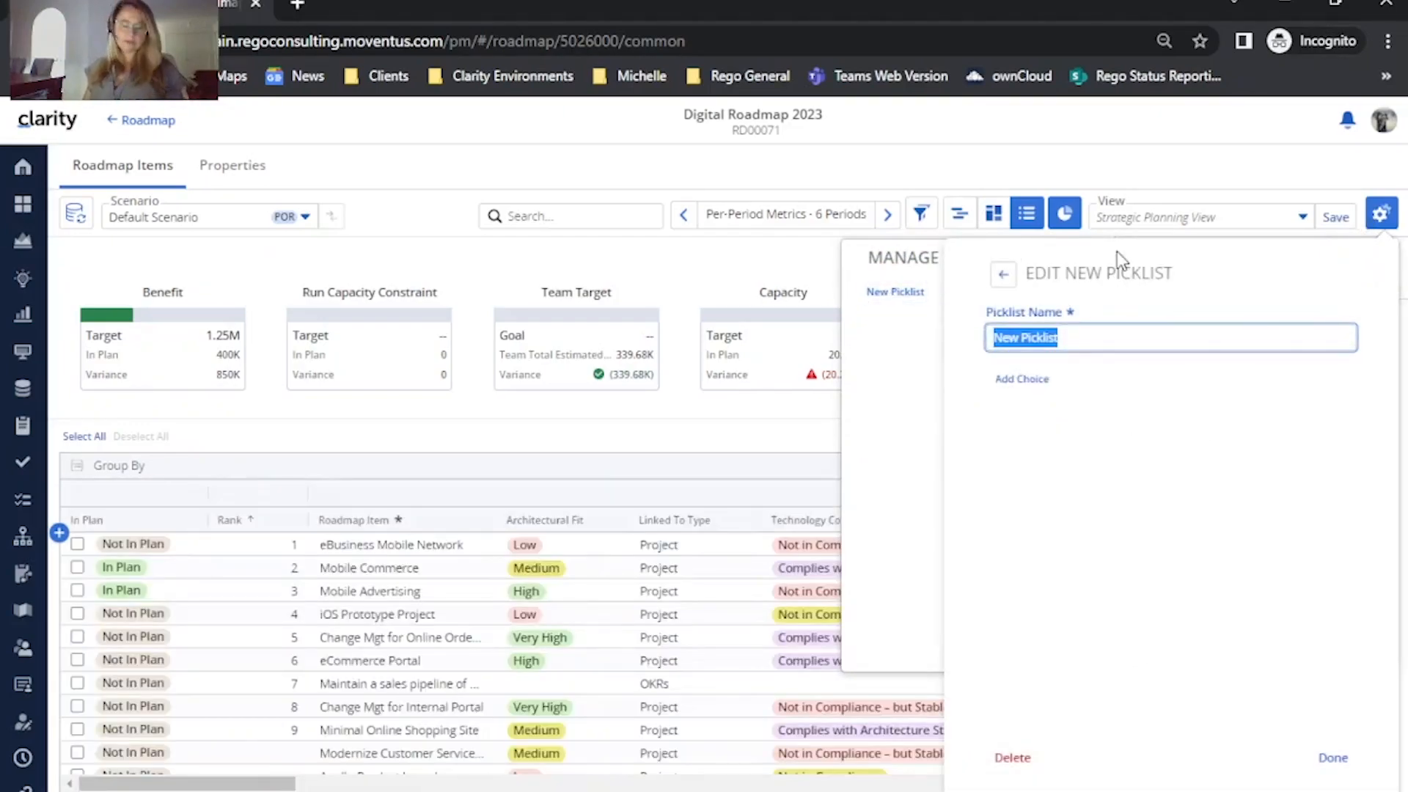
{"action": "type", "text": "Ru"}
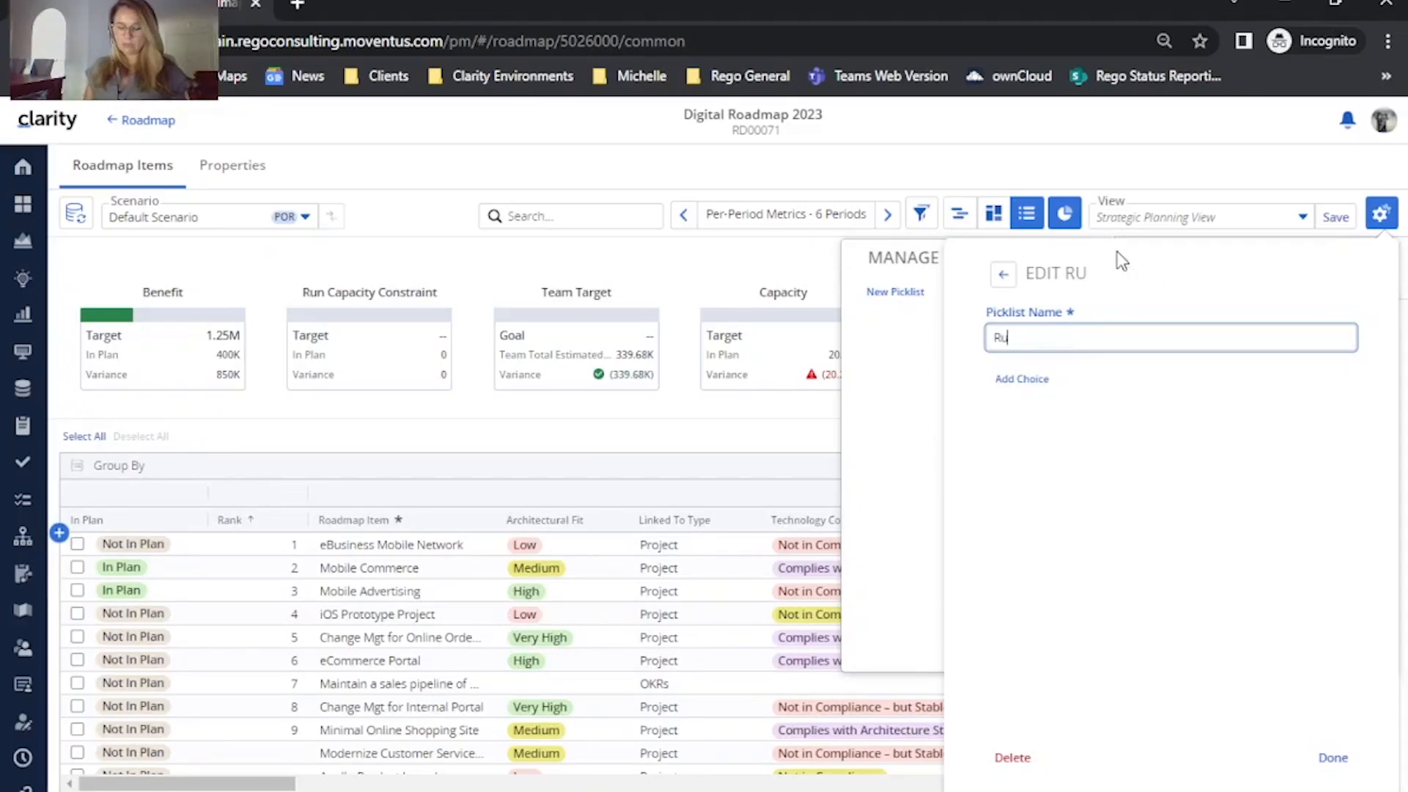
{"action": "type", "text": "n / Gro"}
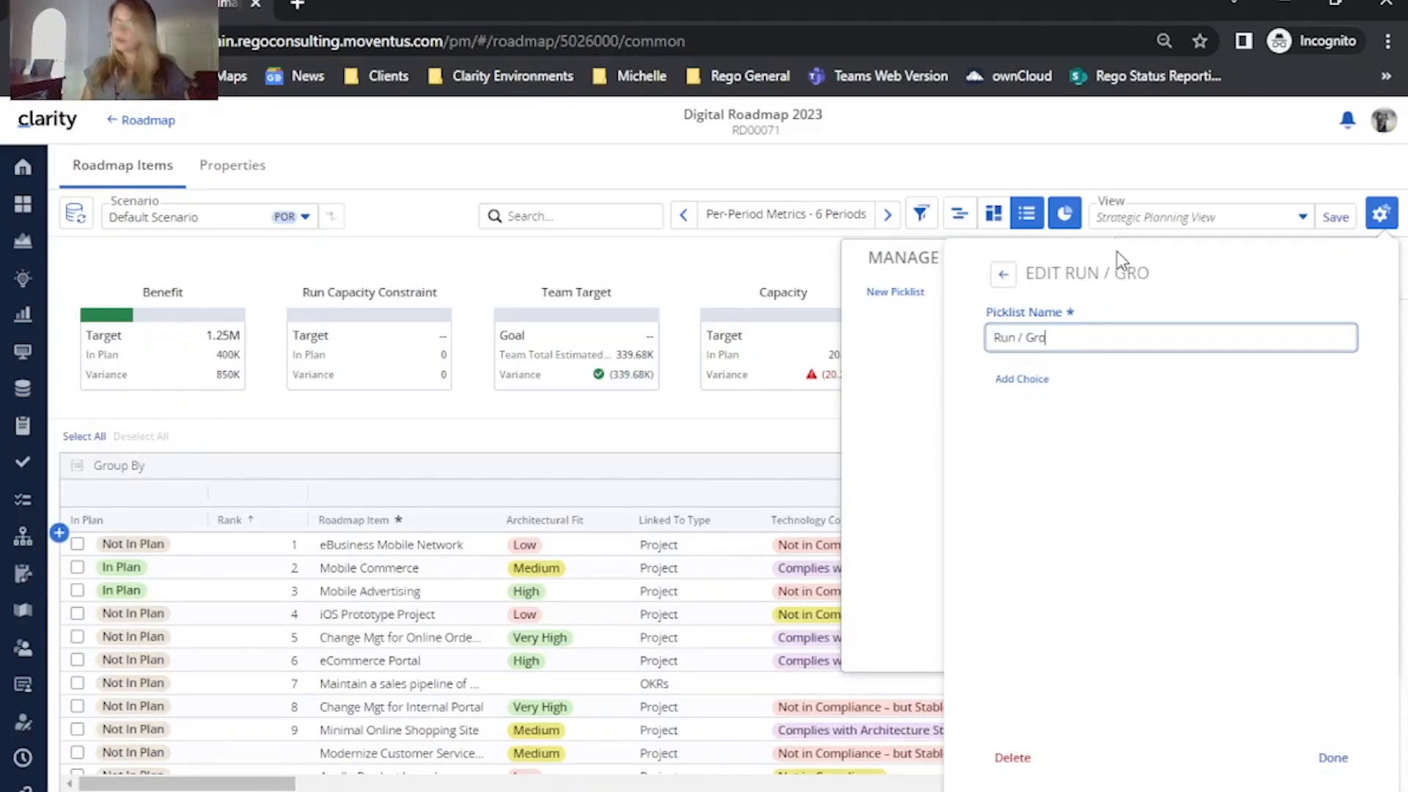
{"action": "type", "text": "w / "}
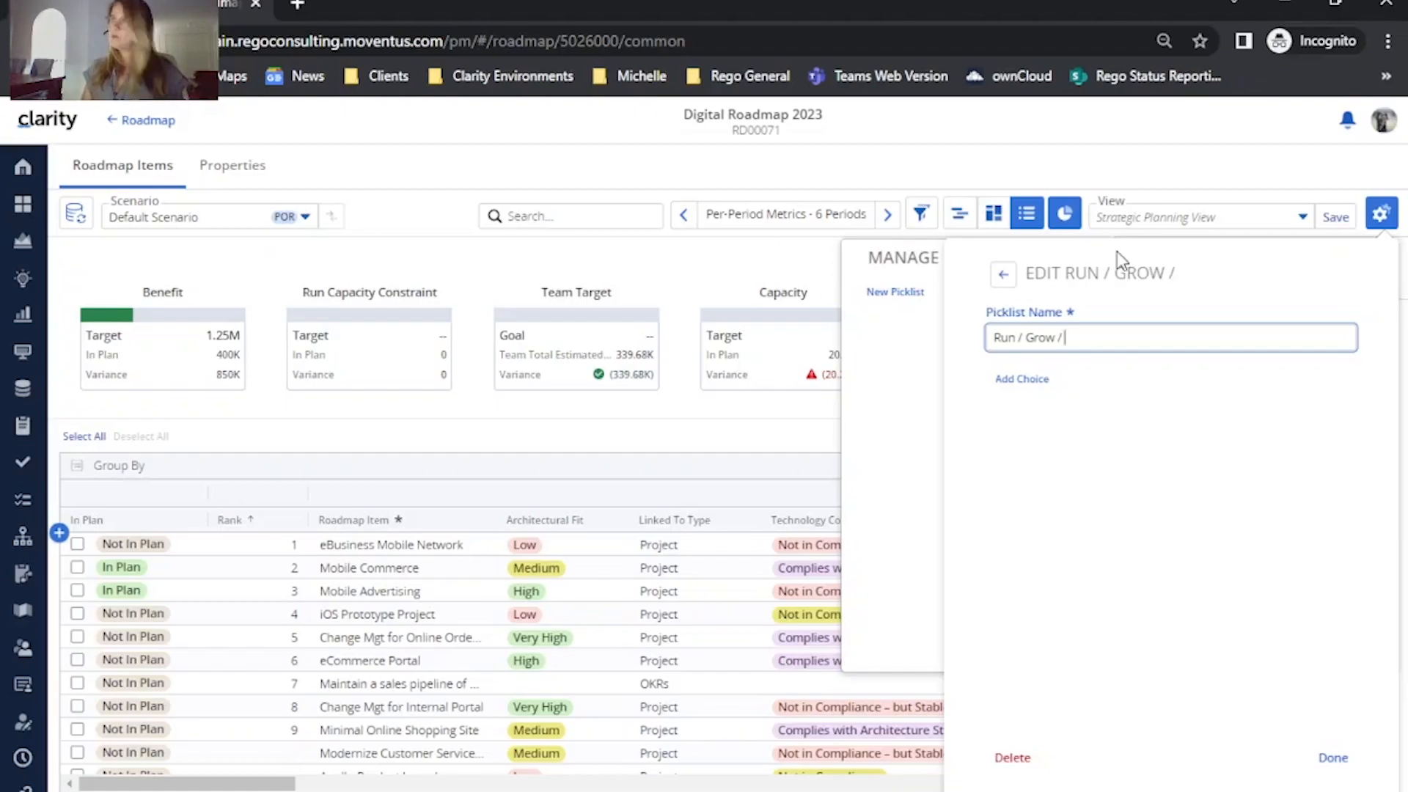
{"action": "type", "text": "Transform"}
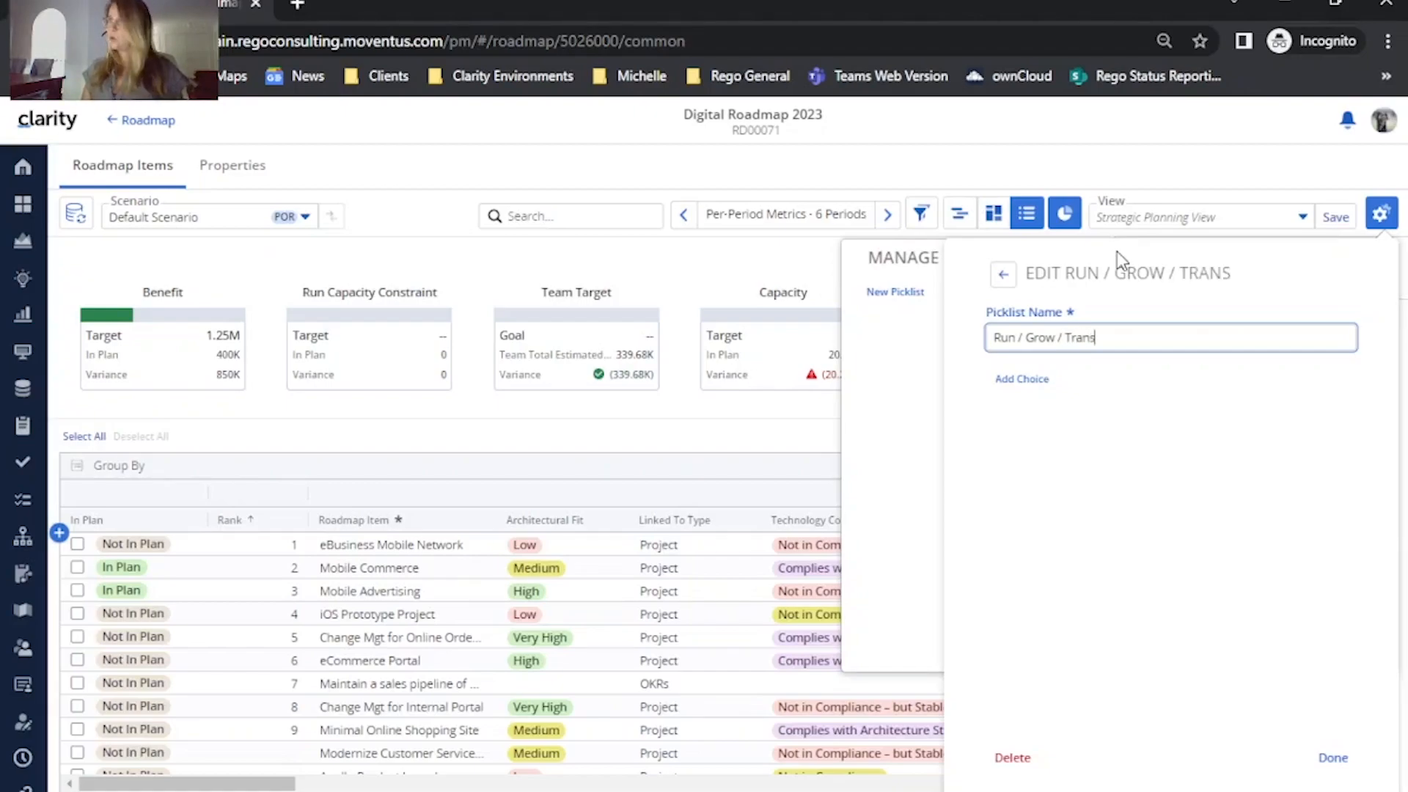
Step: Add the choices Run, Grow and Transform to the Run / Grow / Transform picklist
{"action": "left_click", "coordinate": [1024, 382]}
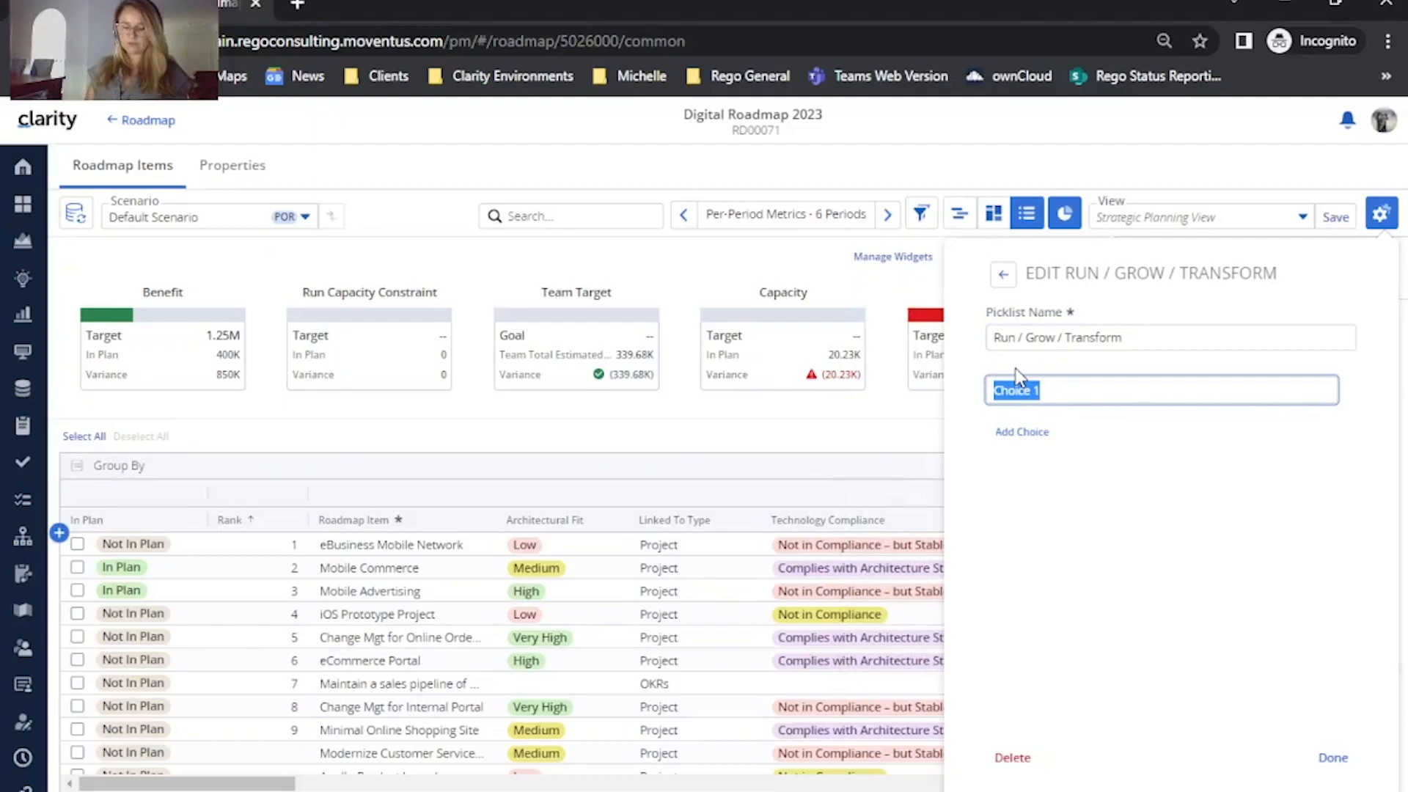
{"action": "type", "text": "Run"}
{"action": "key", "text": "Return"}
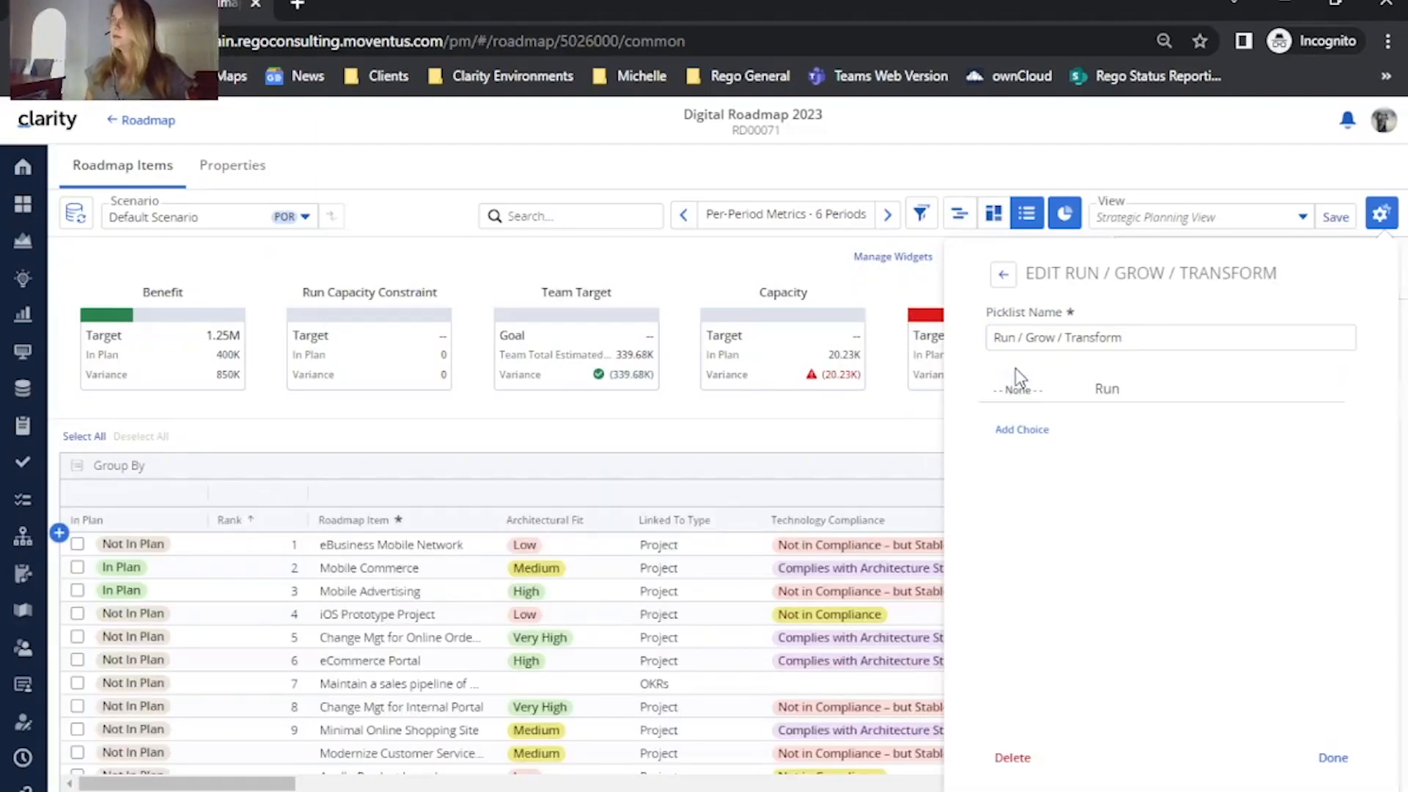
{"action": "left_click", "coordinate": [1021, 429]}
{"action": "type", "text": "Grow"}
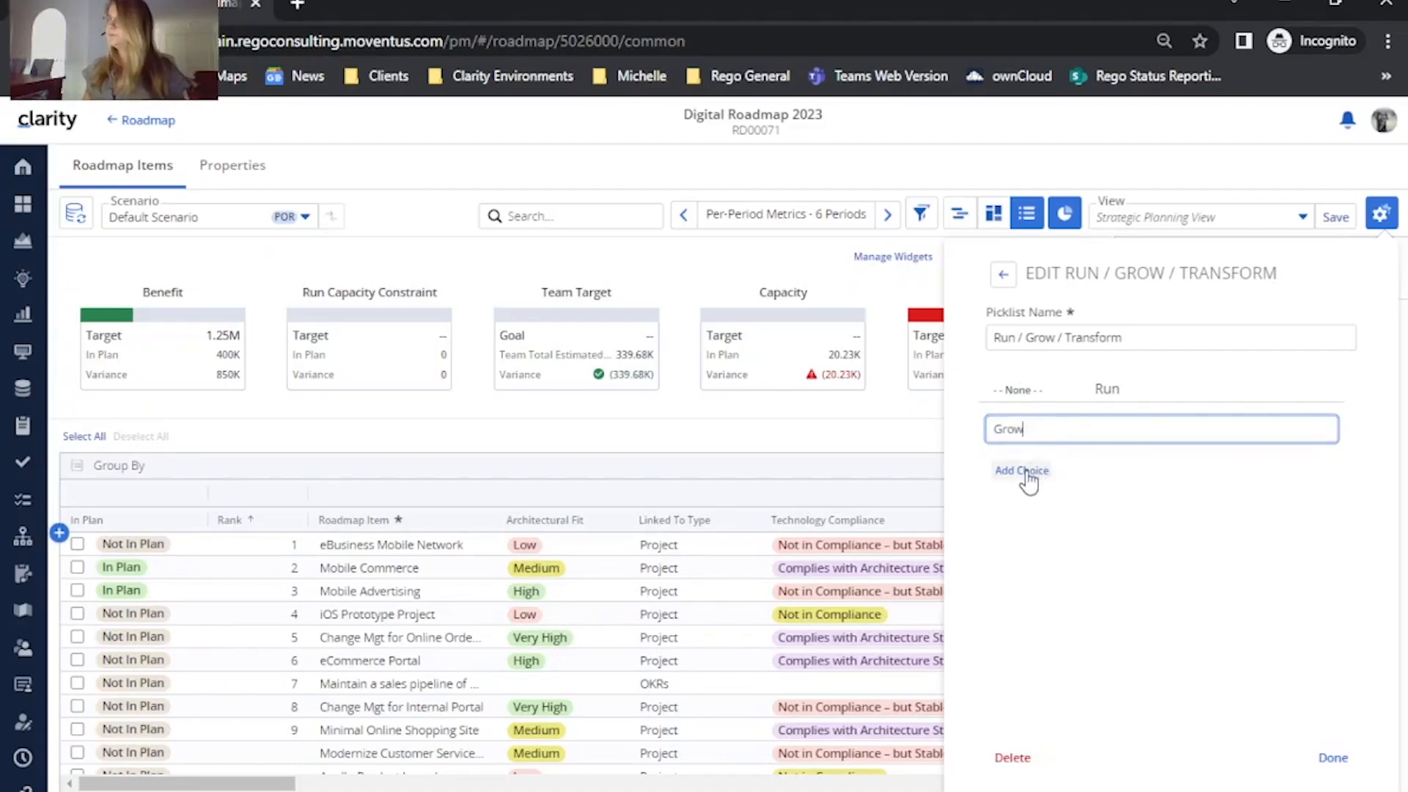
{"action": "left_click", "coordinate": [1026, 473]}
{"action": "type", "text": "Tran"}
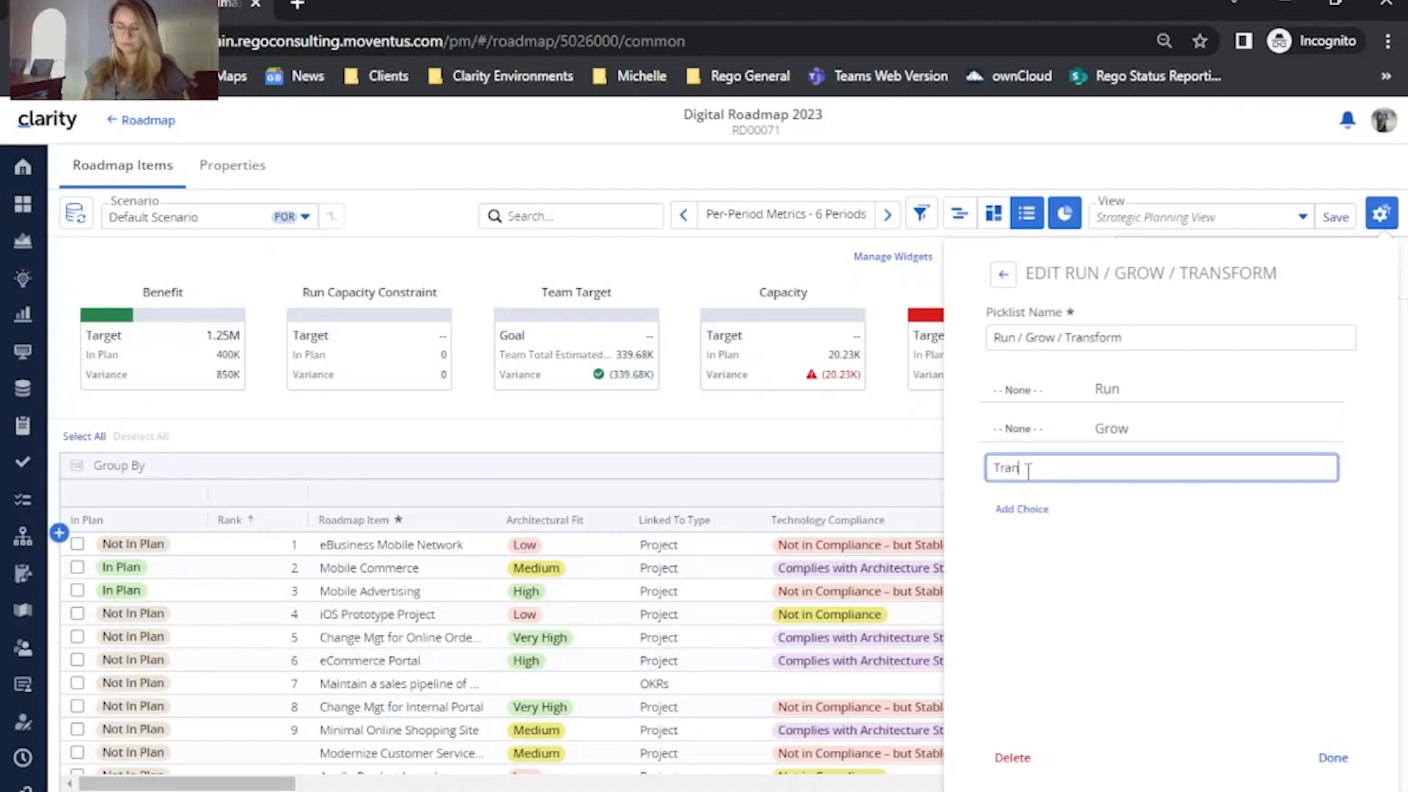
{"action": "type", "text": "sform"}
{"action": "left_click", "coordinate": [1217, 531]}
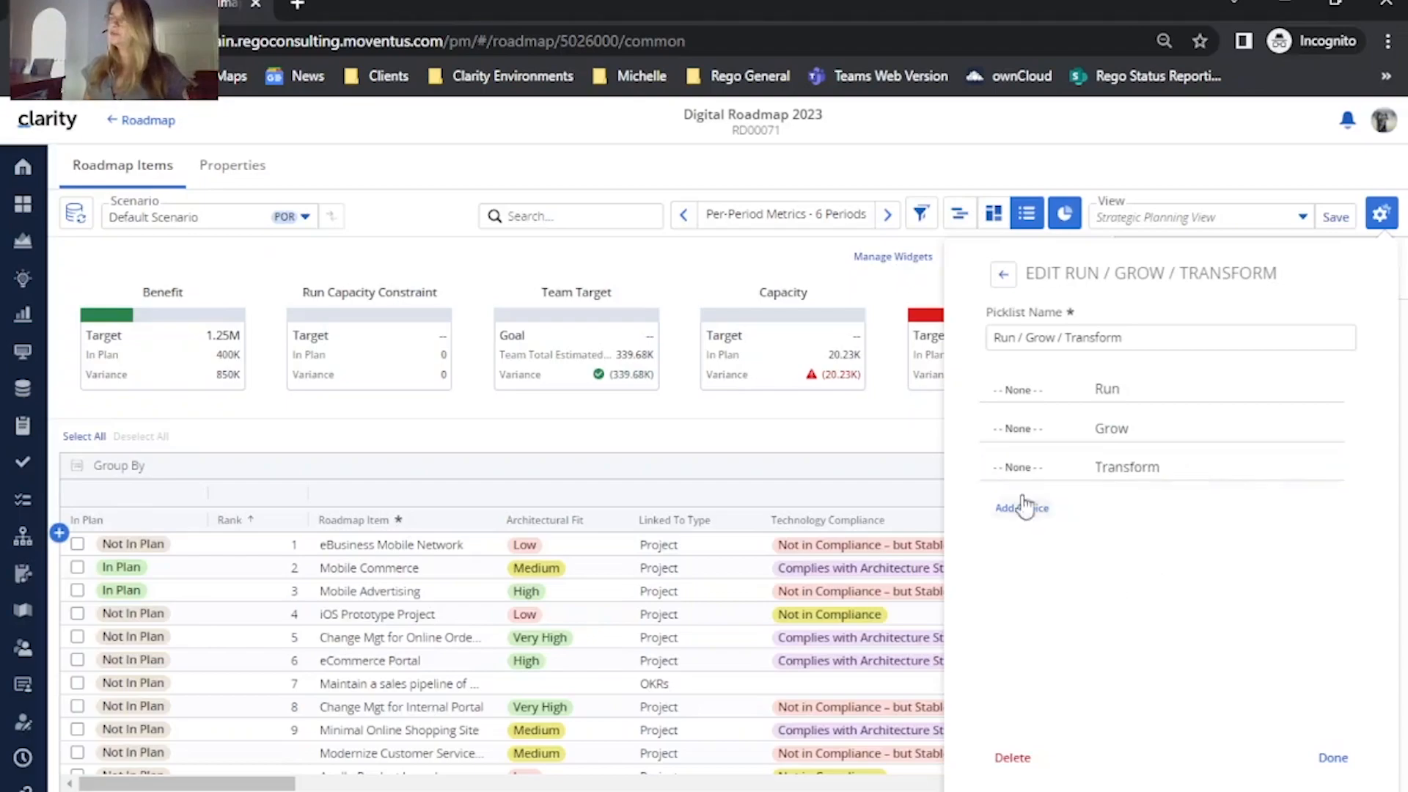
Step: Color the picklist choices Teal for Run, Orange for Grow and Purple for Transform, then finish the picklist and close the view options
{"action": "left_click", "coordinate": [1021, 389]}
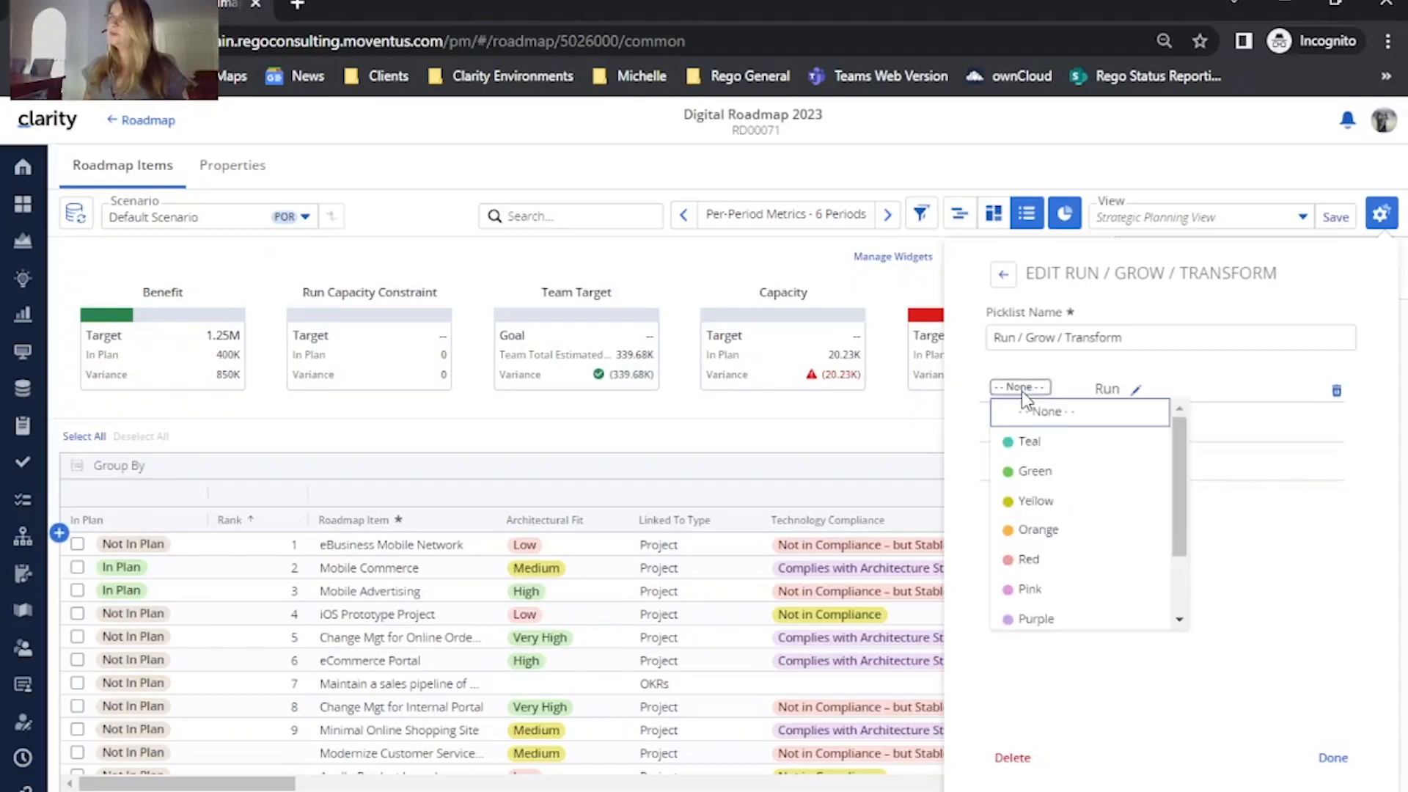
{"action": "left_click", "coordinate": [1034, 449]}
{"action": "left_click", "coordinate": [1012, 430]}
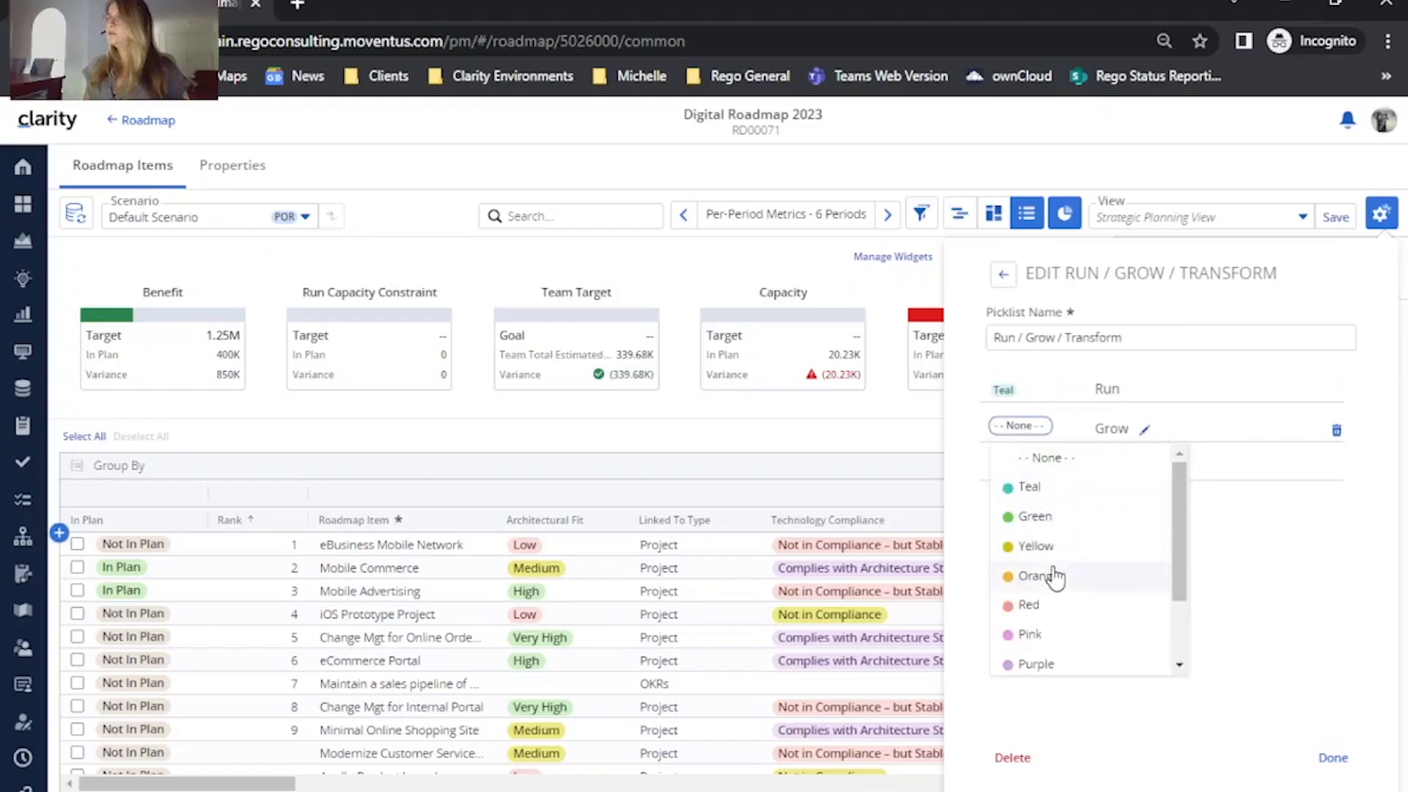
{"action": "left_click", "coordinate": [1050, 576]}
{"action": "left_click", "coordinate": [1011, 470]}
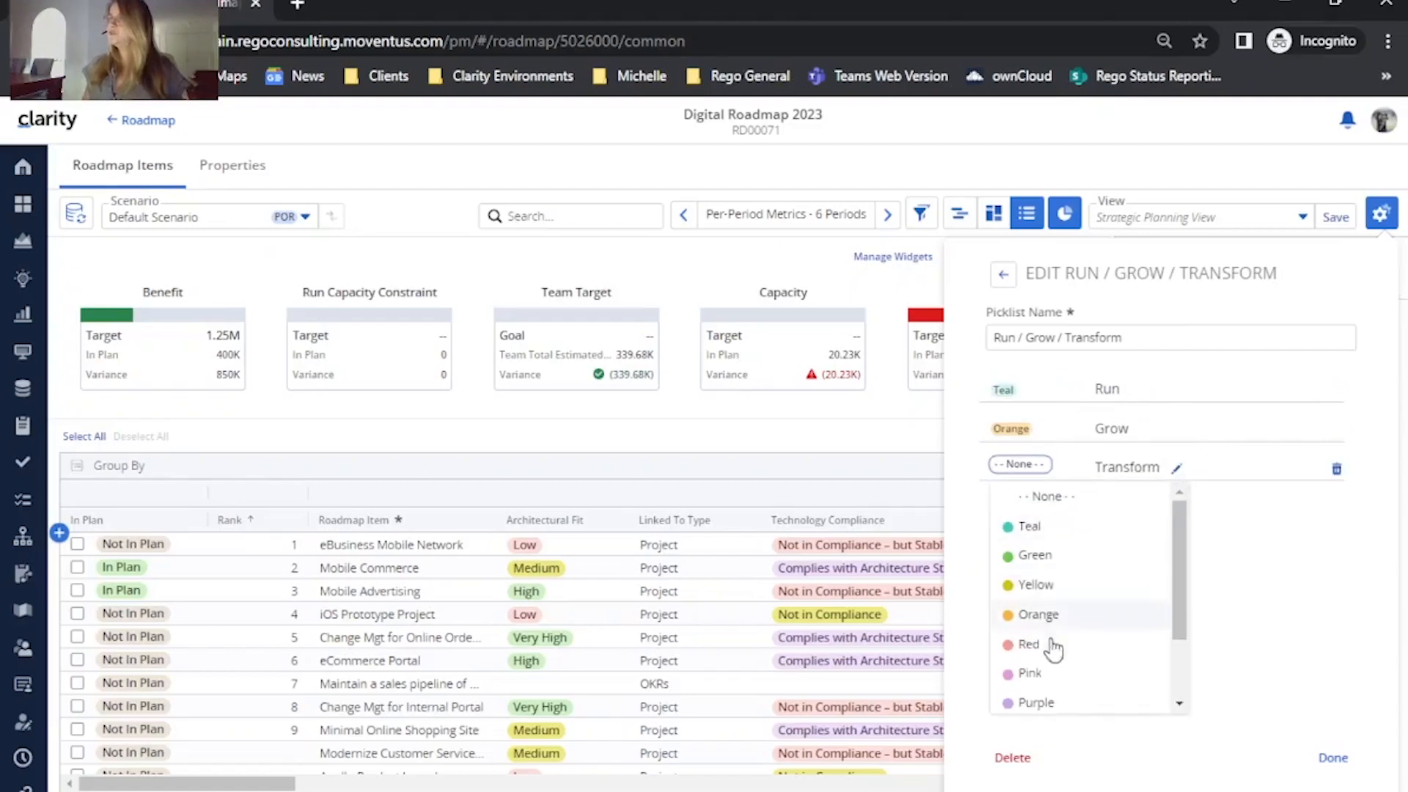
{"action": "left_click", "coordinate": [1056, 705]}
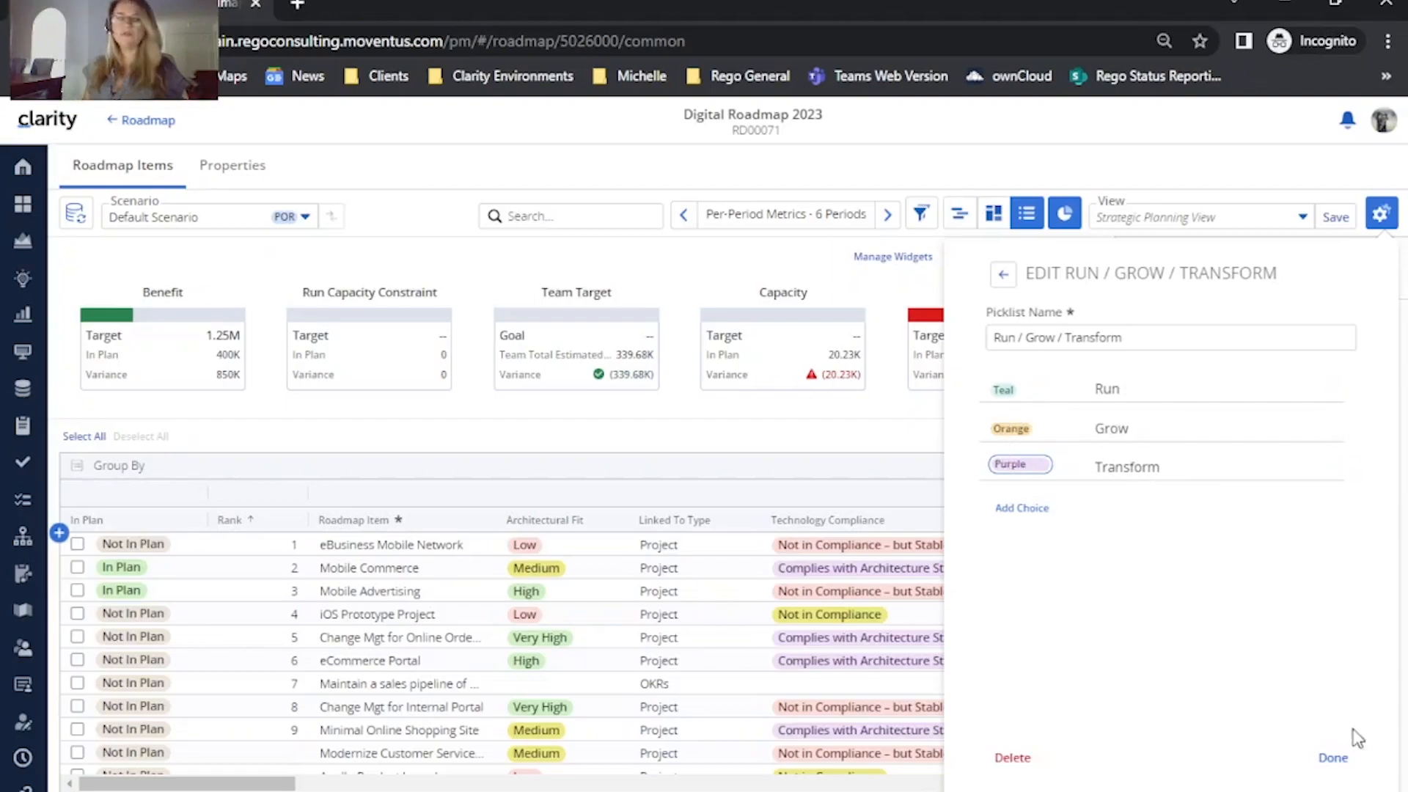
{"action": "left_click", "coordinate": [1332, 757]}
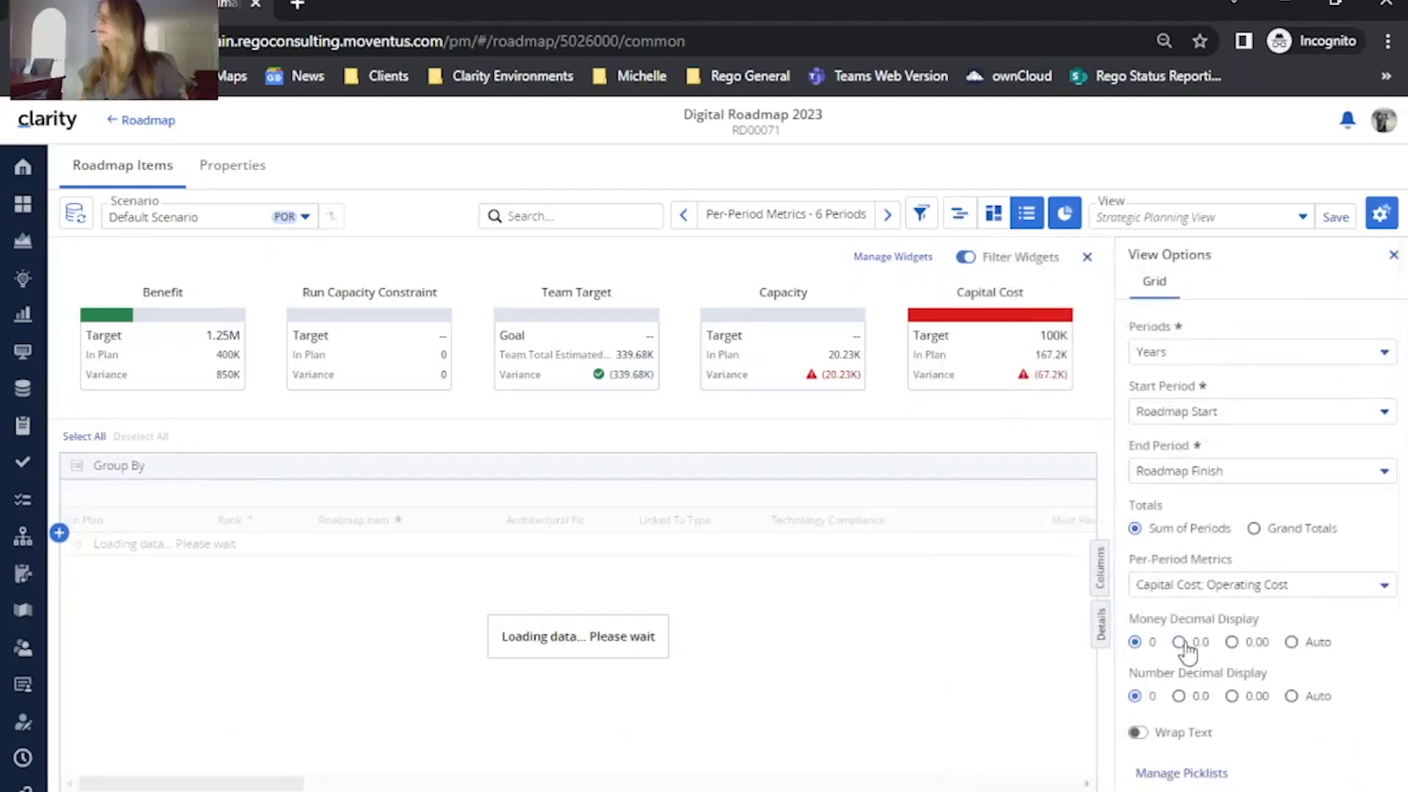
{"action": "left_click", "coordinate": [1393, 256]}
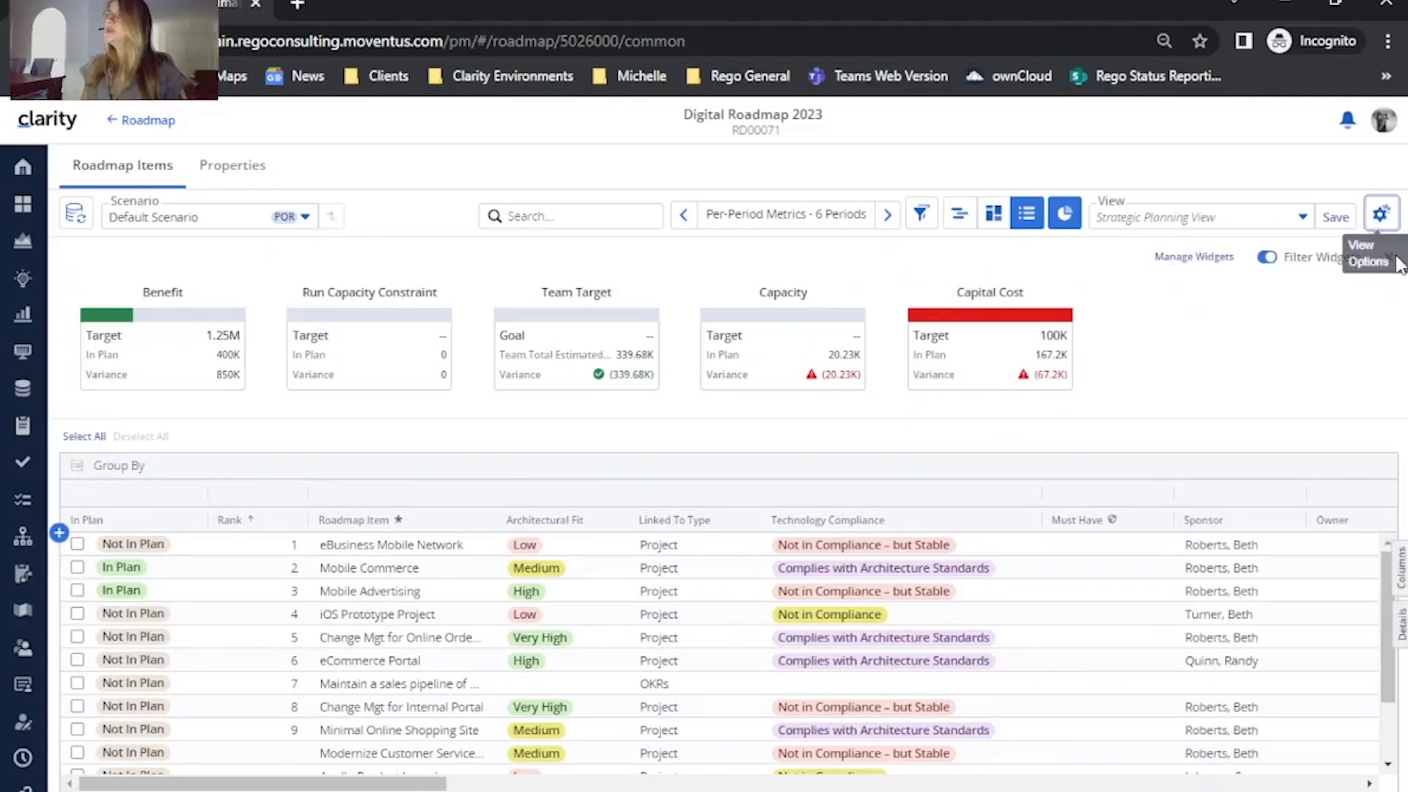
Step: Add the Run / Grow / Transform column to the roadmap grid between Roadmap Item and Architectural Fit
{"action": "left_click", "coordinate": [1400, 583]}
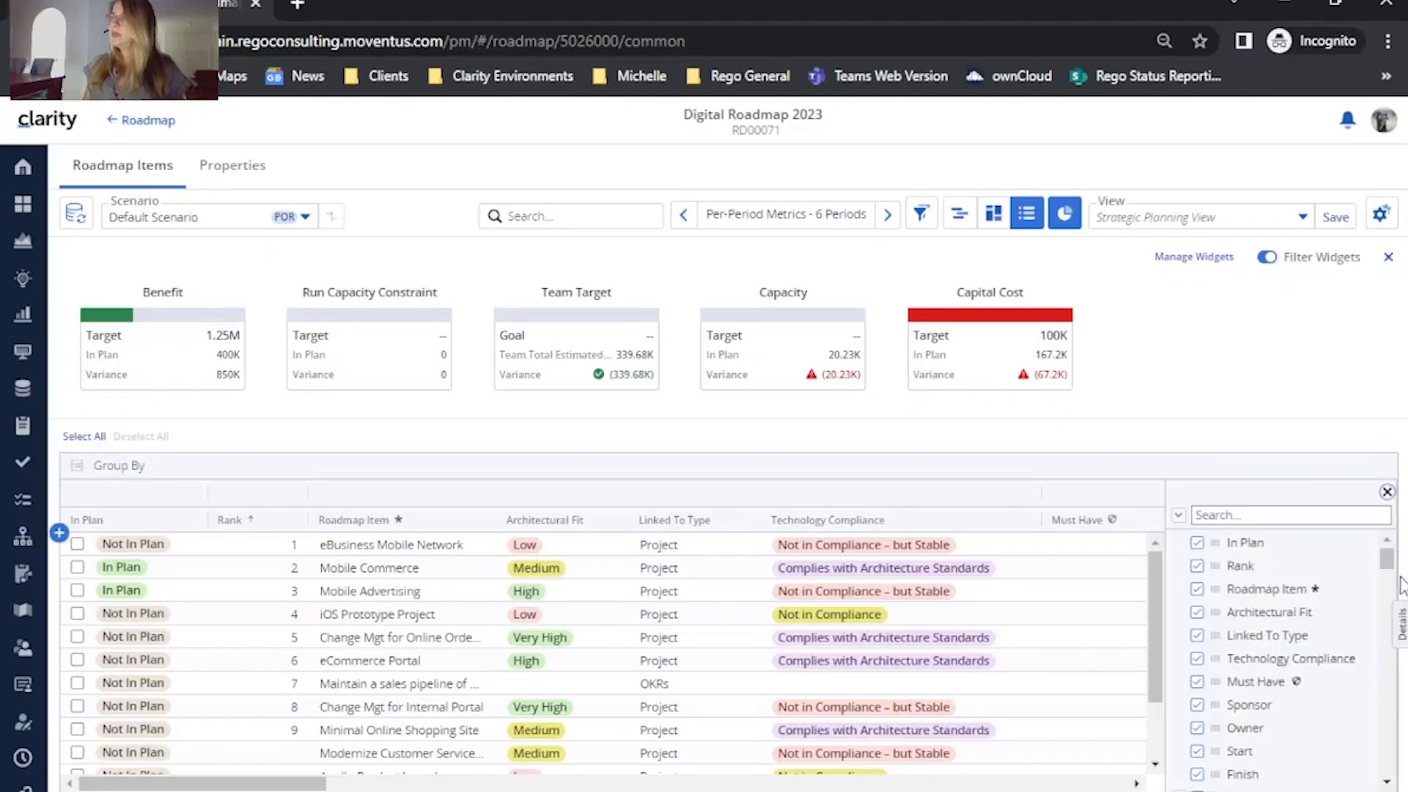
{"action": "left_click", "coordinate": [1254, 516]}
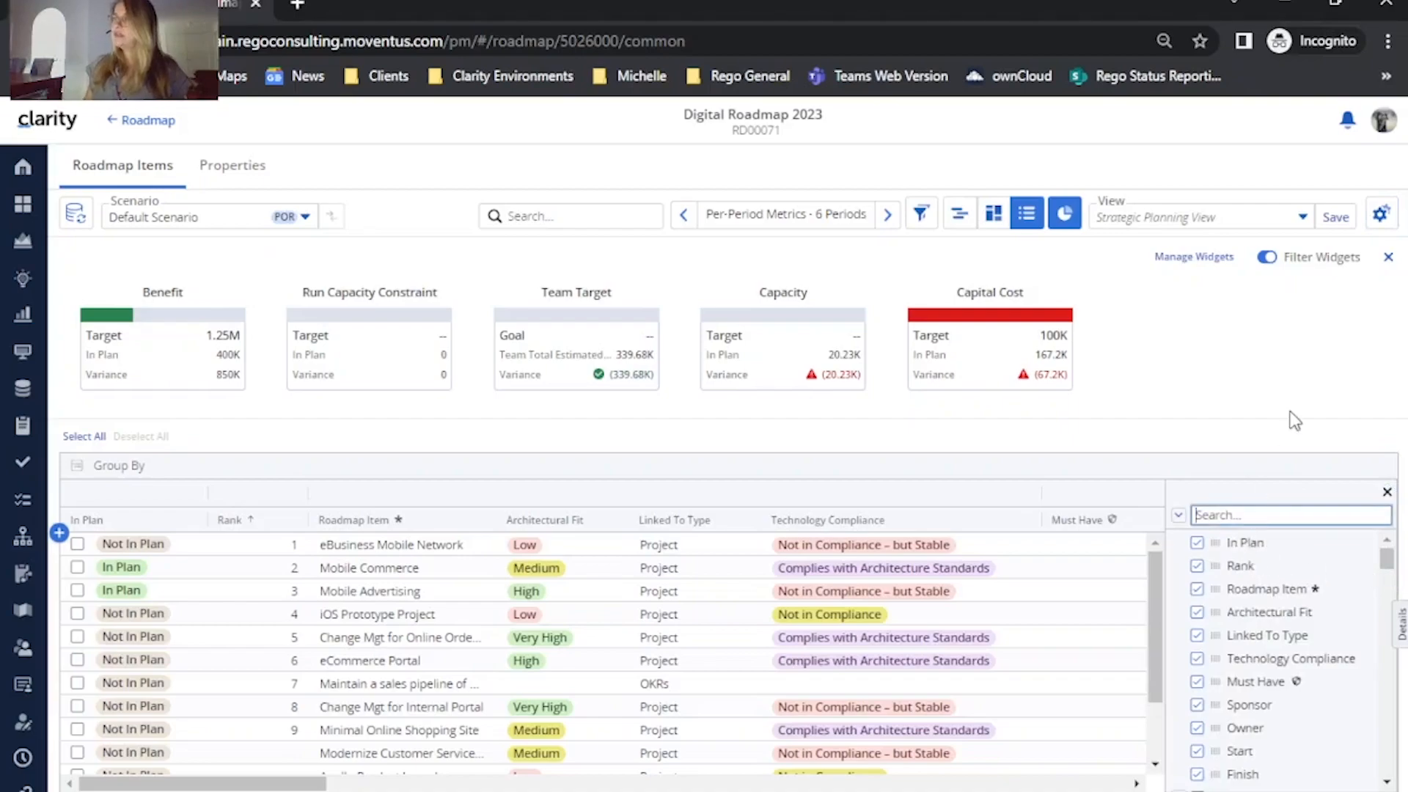
{"action": "type", "text": "run"}
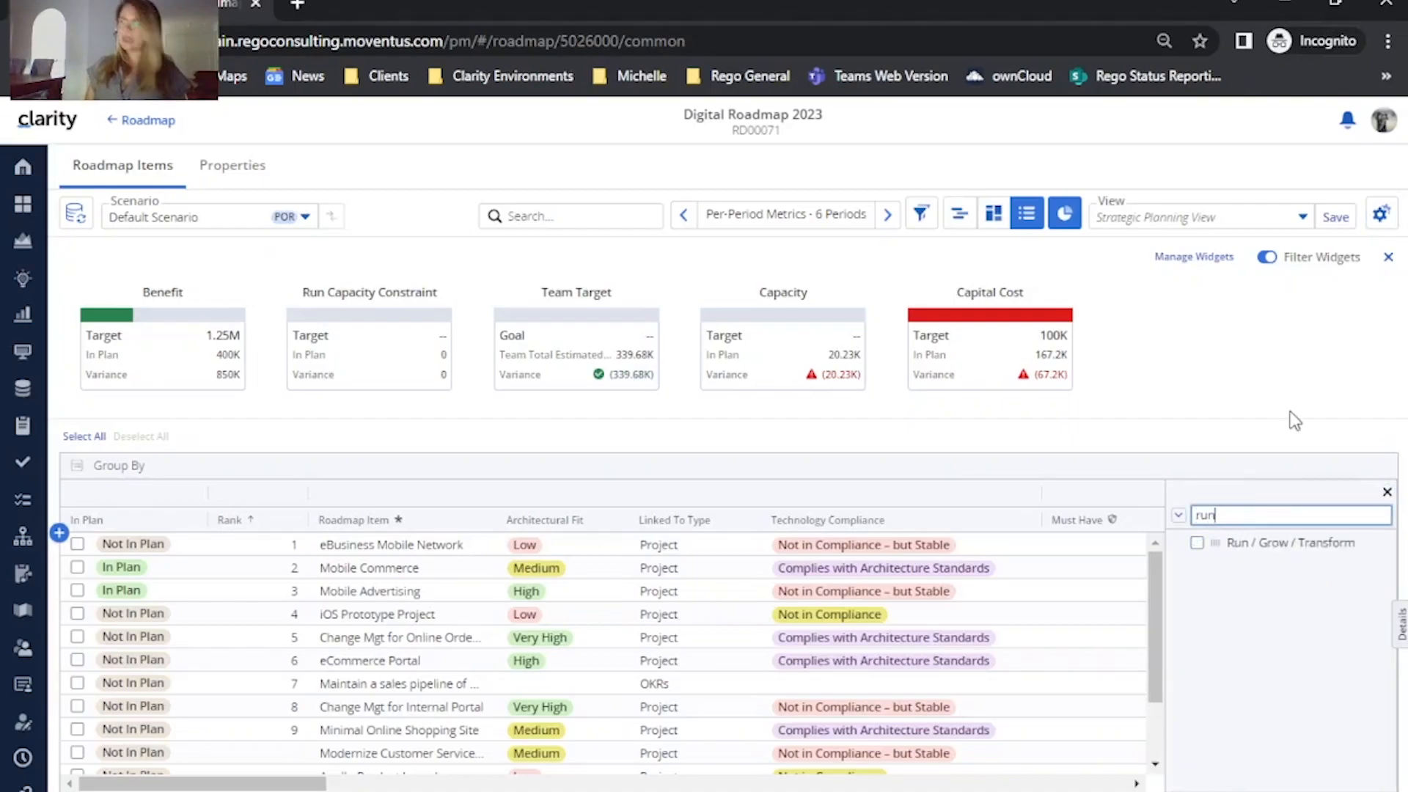
{"action": "left_click", "coordinate": [1208, 547]}
{"action": "left_click_drag", "start_coordinate": [1208, 547], "coordinate": [535, 540]}
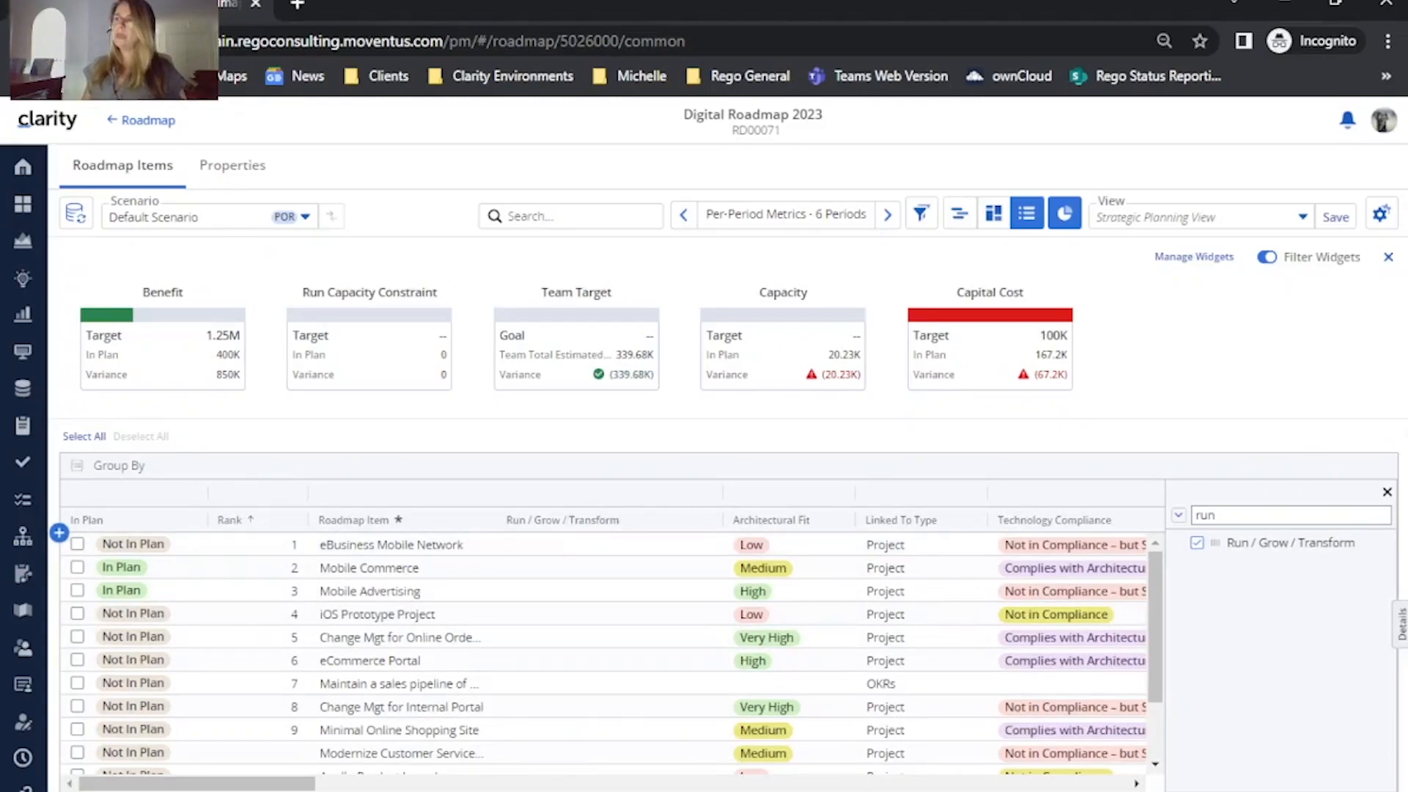
{"action": "left_click", "coordinate": [1386, 491]}
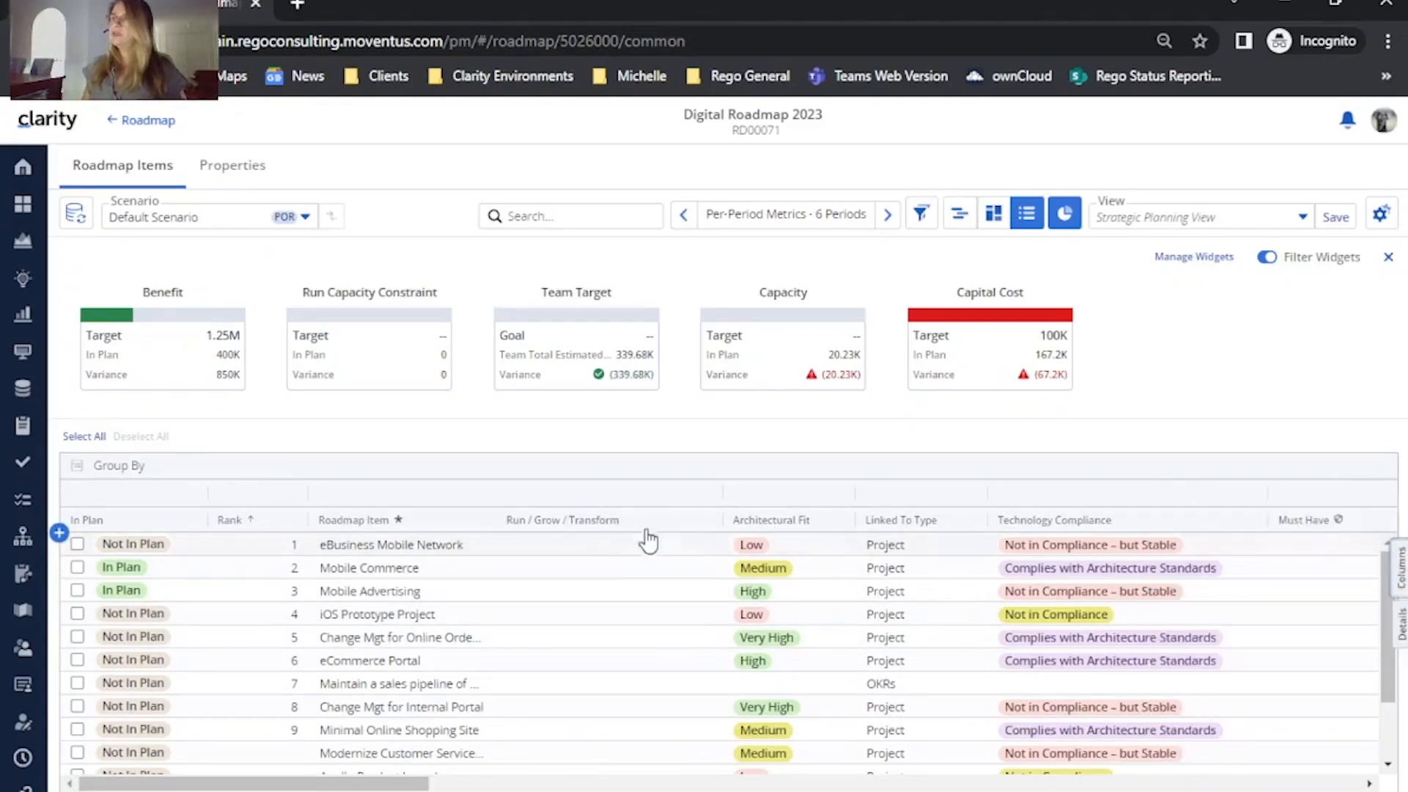
Step: Set Run / Grow / Transform to Run for eBusiness Mobile Network, Grow for Mobile Commerce and Transform for Mobile Advertising, and reload the page
{"action": "left_click", "coordinate": [586, 545]}
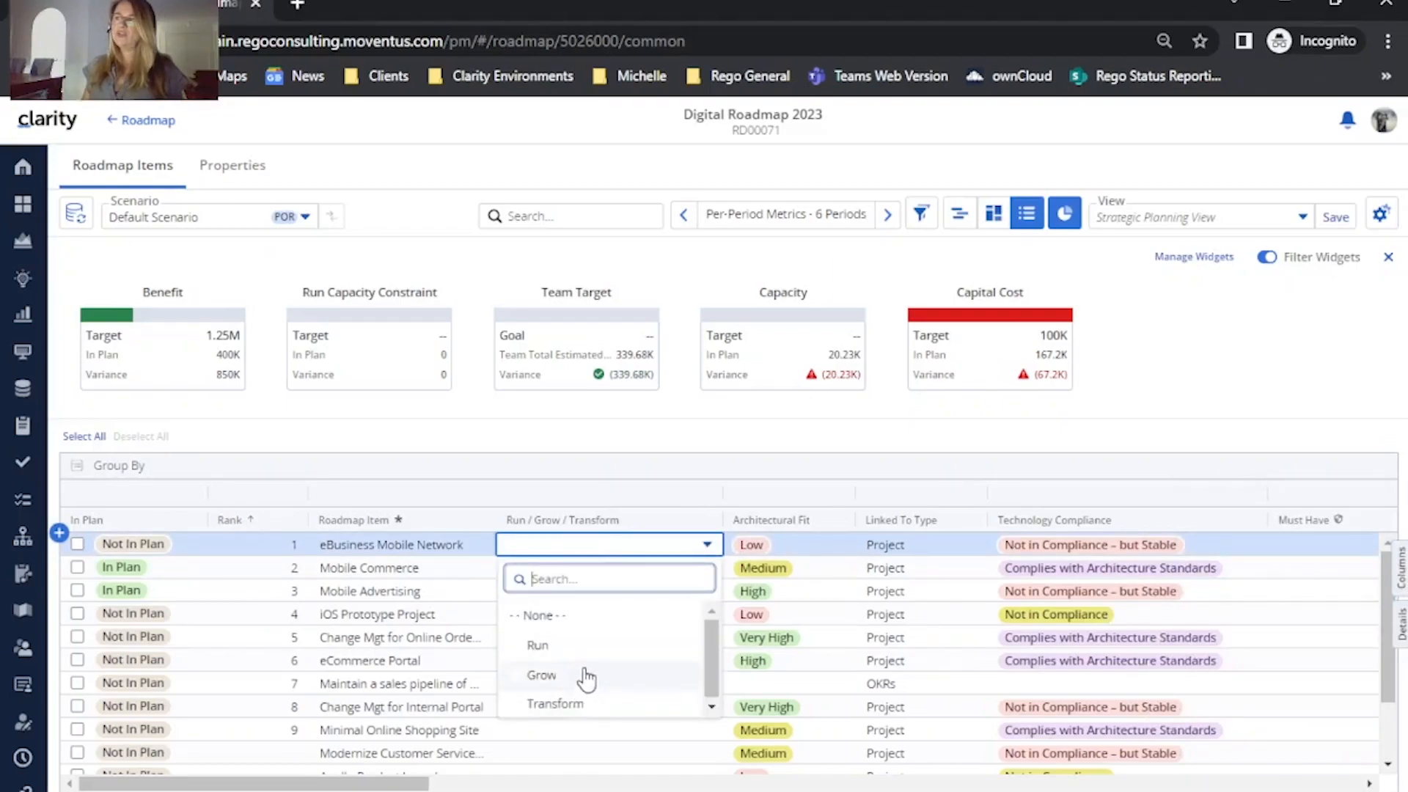
{"action": "left_click", "coordinate": [574, 656]}
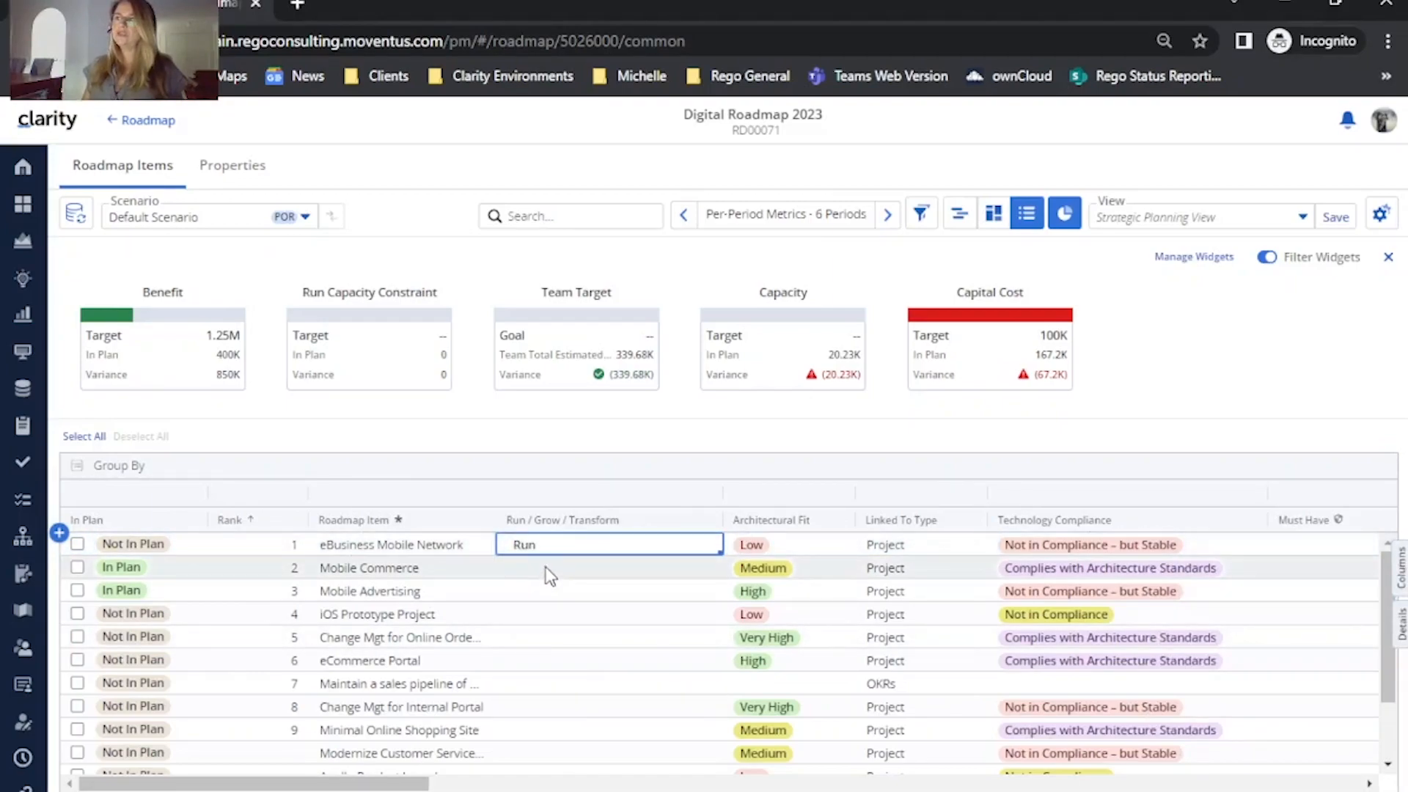
{"action": "left_click", "coordinate": [550, 568]}
{"action": "left_click", "coordinate": [564, 698]}
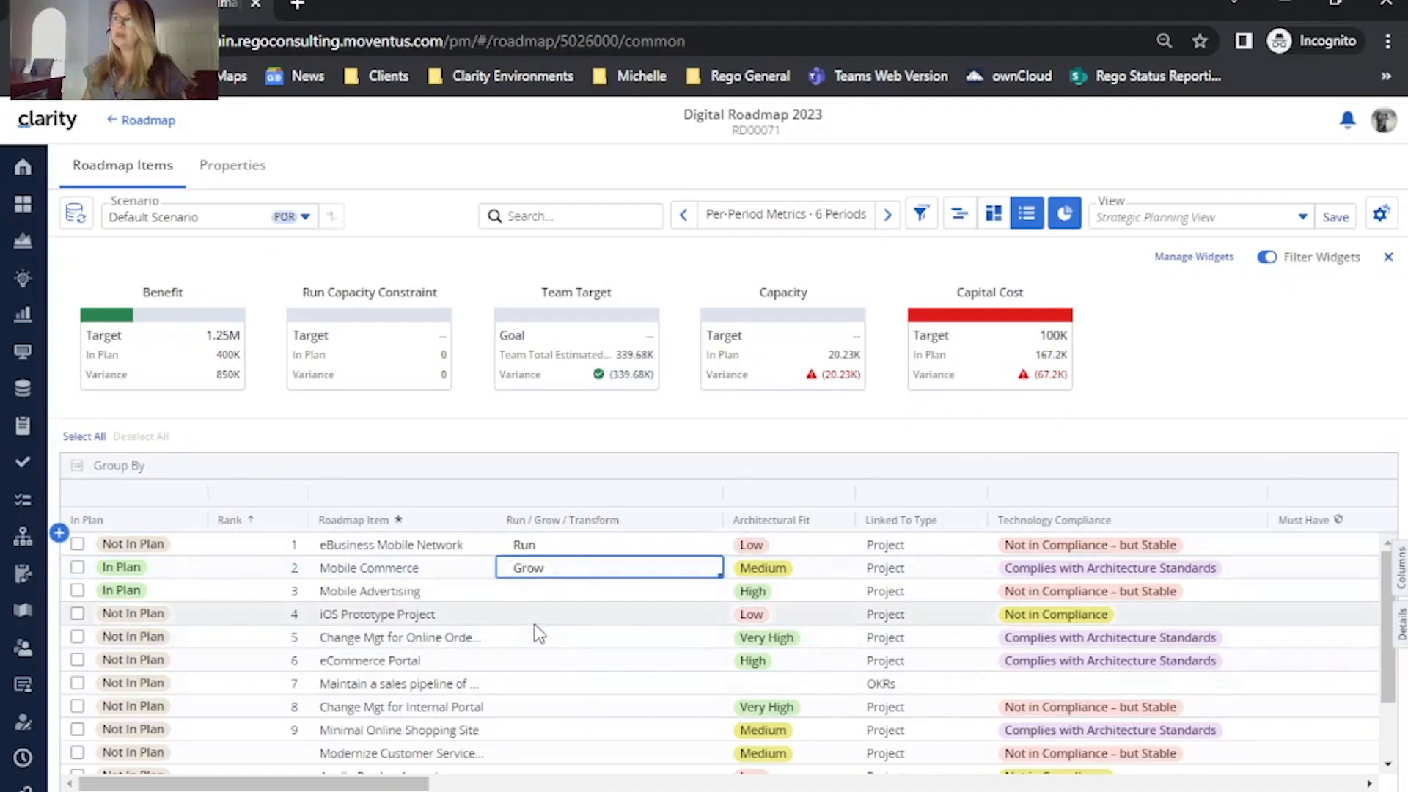
{"action": "left_click", "coordinate": [541, 591]}
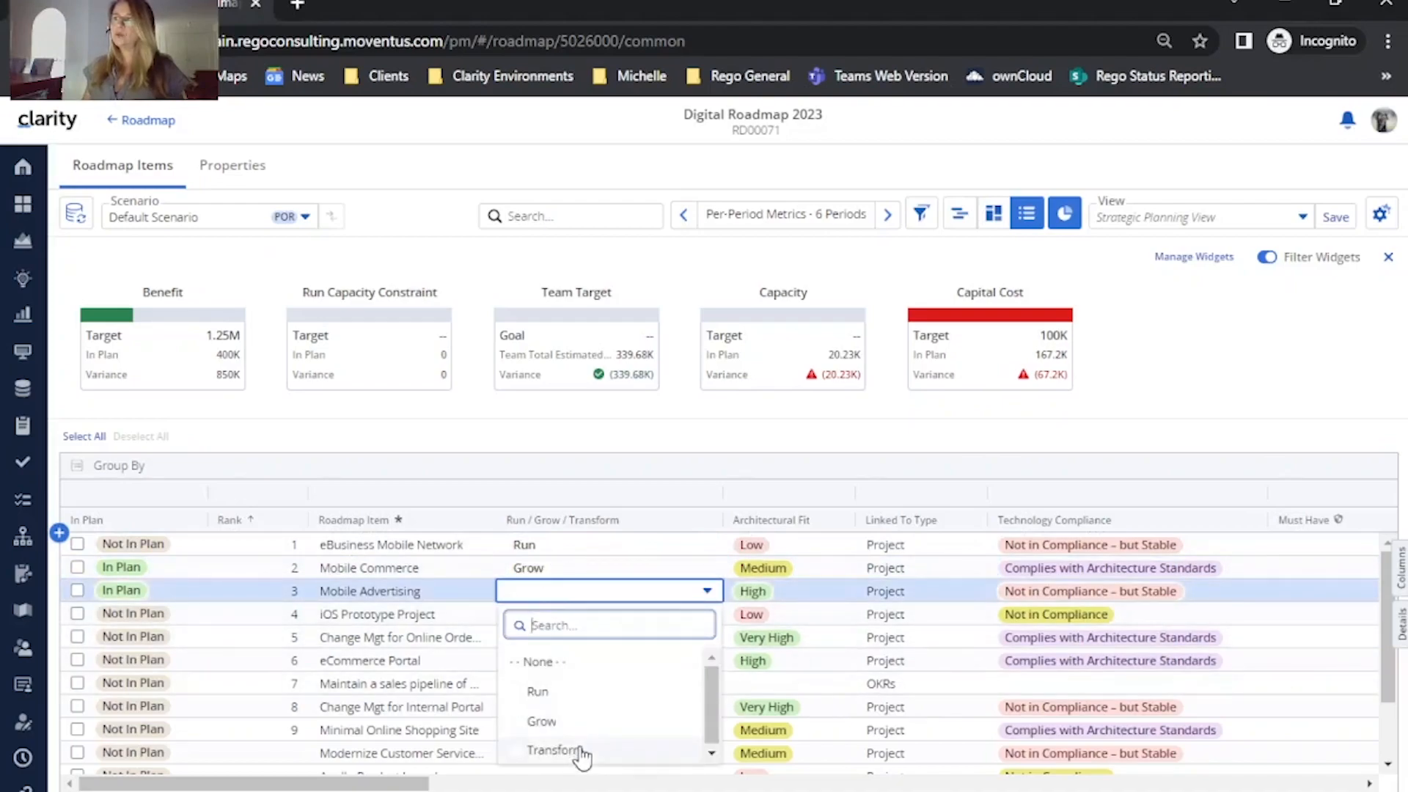
{"action": "left_click", "coordinate": [546, 745]}
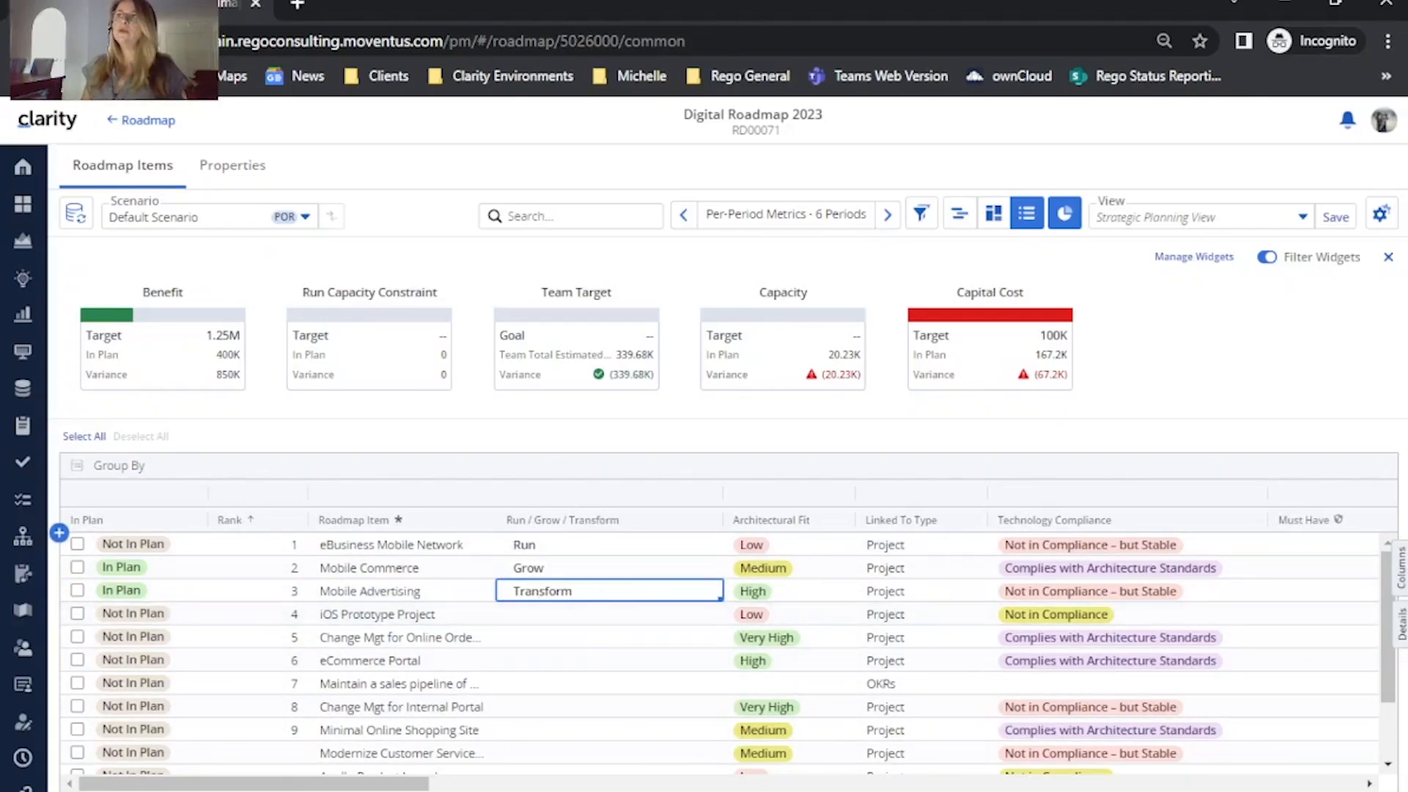
{"action": "key", "text": "F5"}
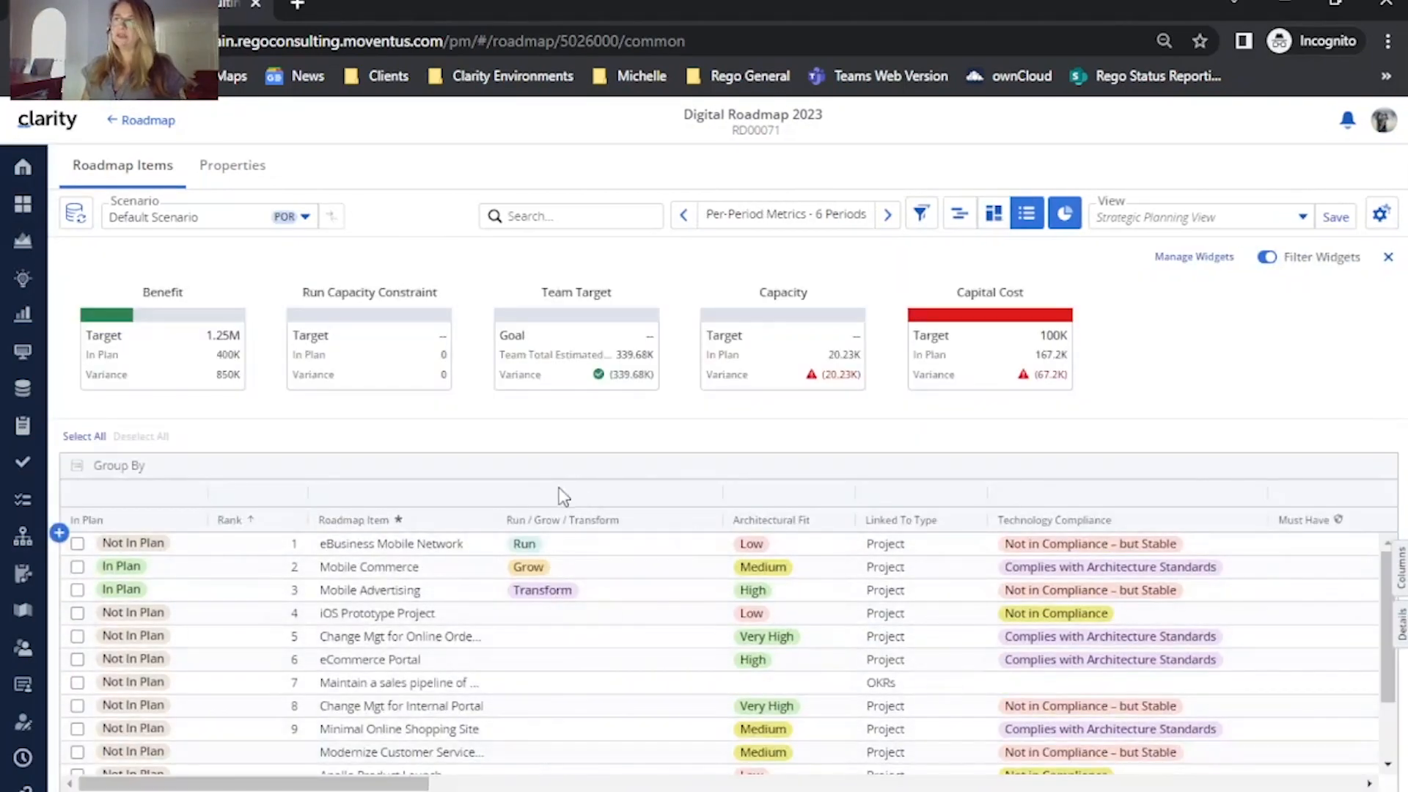
Step: Set Run / Grow / Transform to Grow for iOS Prototype Project, Transform for the rank 5 Change Mgt item and Run for eCommerce Portal
{"action": "left_click", "coordinate": [568, 616]}
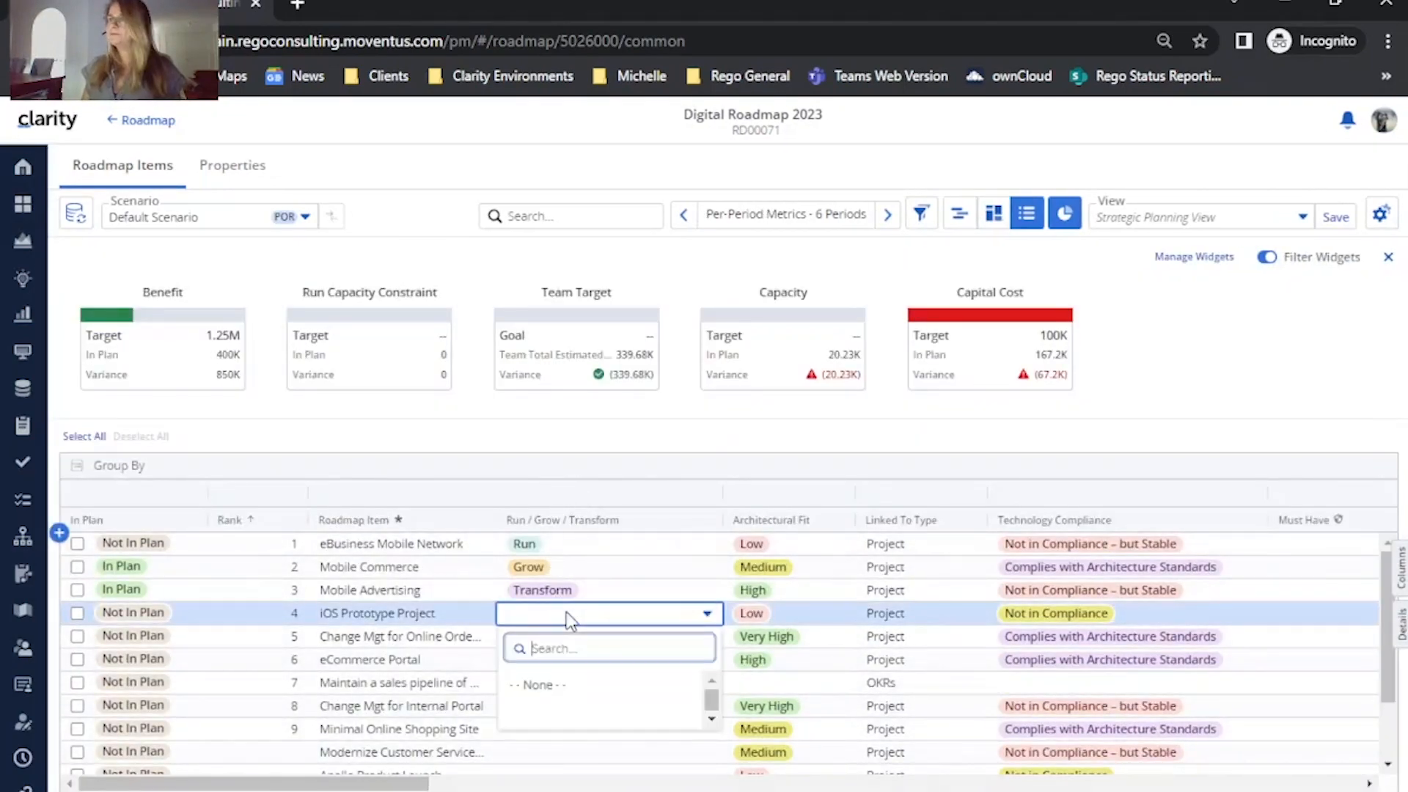
{"action": "left_click", "coordinate": [551, 562]}
{"action": "left_click", "coordinate": [551, 636]}
{"action": "left_click", "coordinate": [556, 613]}
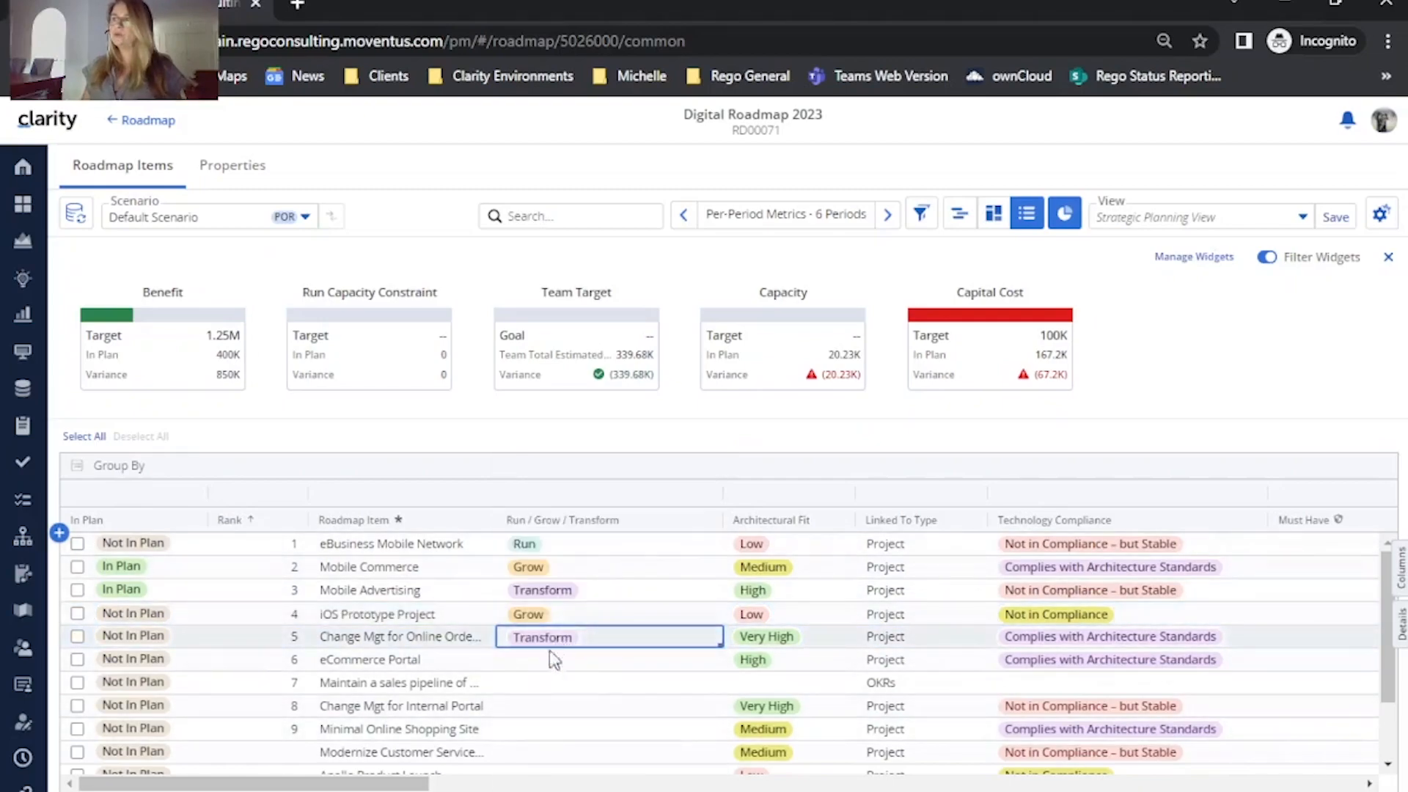
{"action": "left_click", "coordinate": [558, 657]}
{"action": "left_click", "coordinate": [558, 578]}
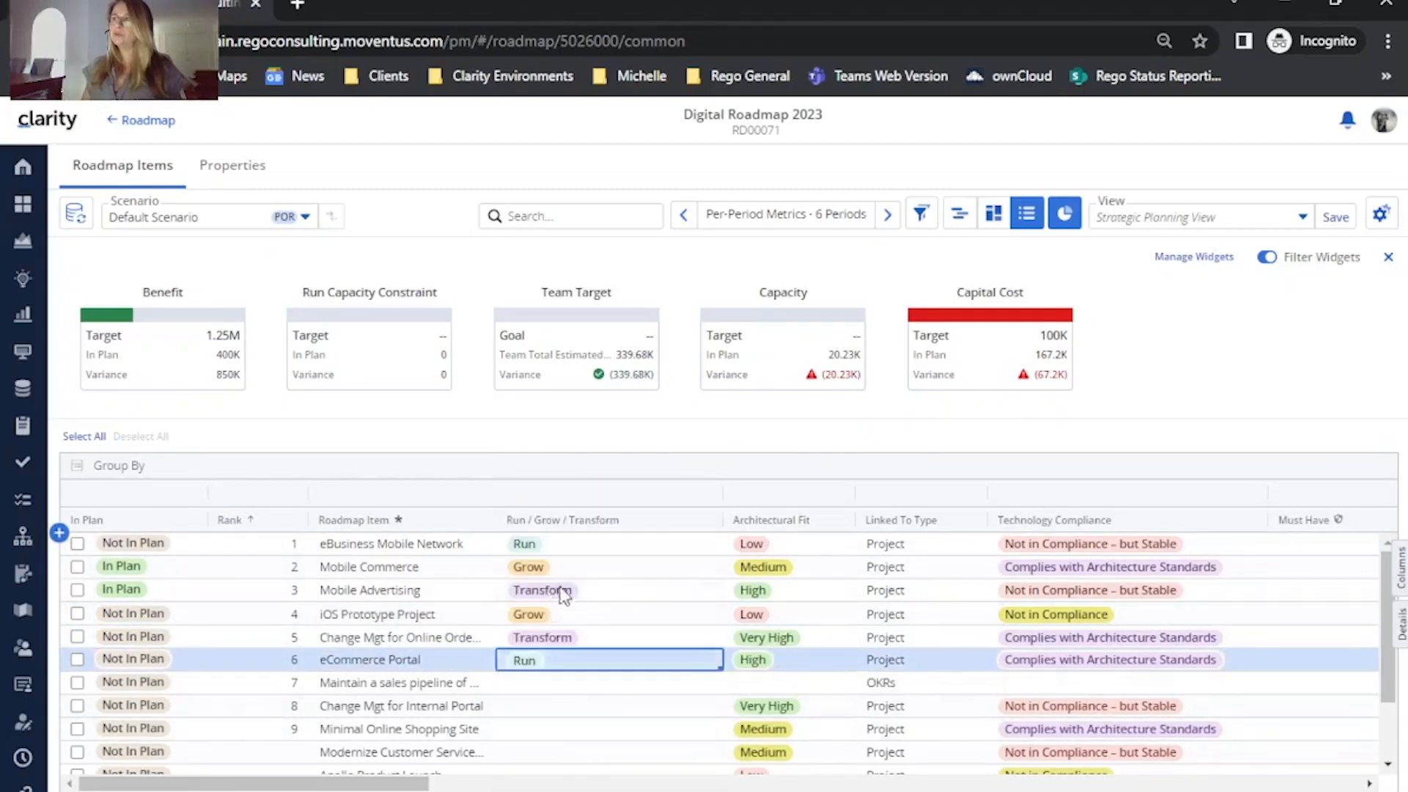
Step: Set Run / Grow / Transform to Transform for the rank 7 sales pipeline item and Run for Change Mgt for Internal Portal
{"action": "left_click", "coordinate": [553, 682]}
{"action": "left_click", "coordinate": [553, 753]}
{"action": "left_click", "coordinate": [558, 683]}
{"action": "left_click", "coordinate": [559, 663]}
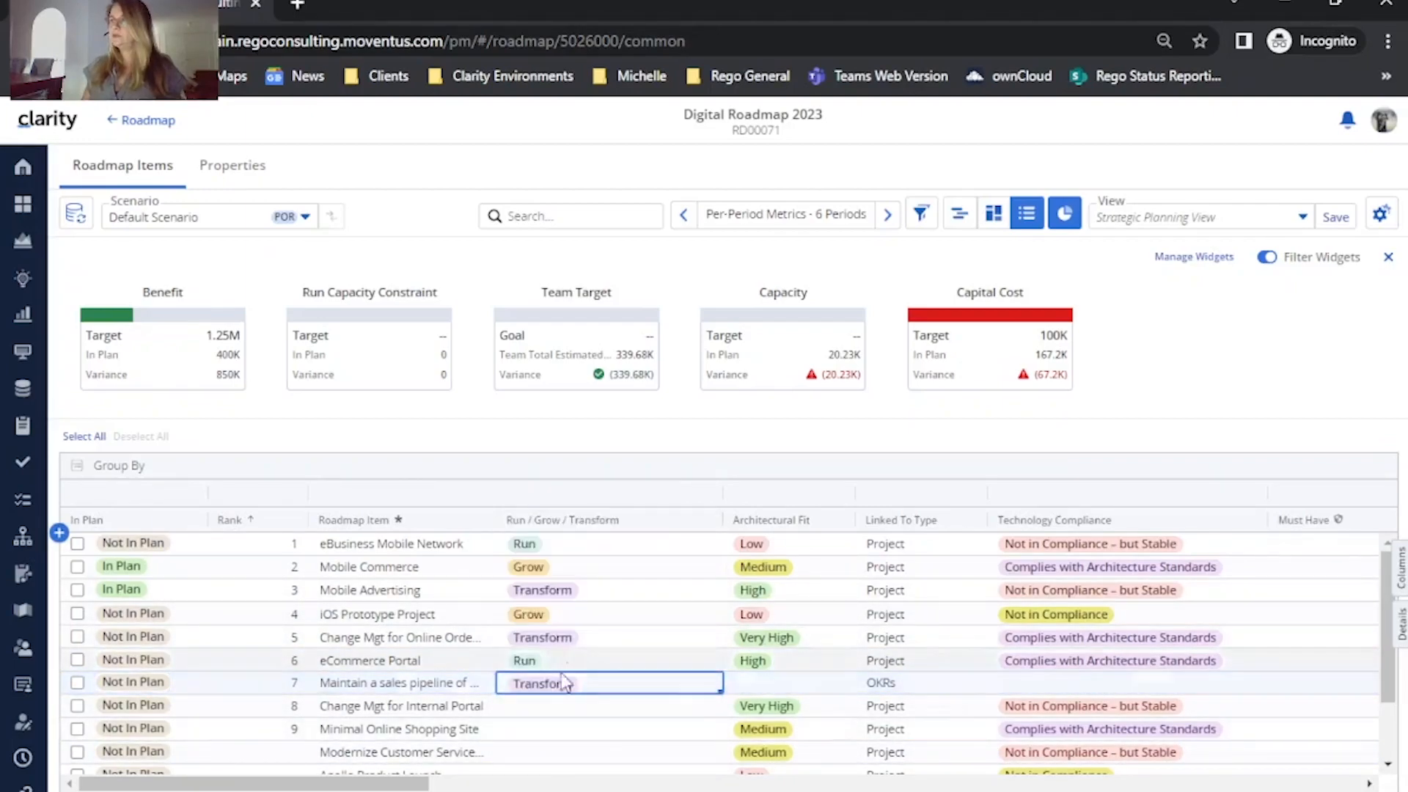
{"action": "left_click", "coordinate": [558, 707]}
{"action": "left_click", "coordinate": [556, 627]}
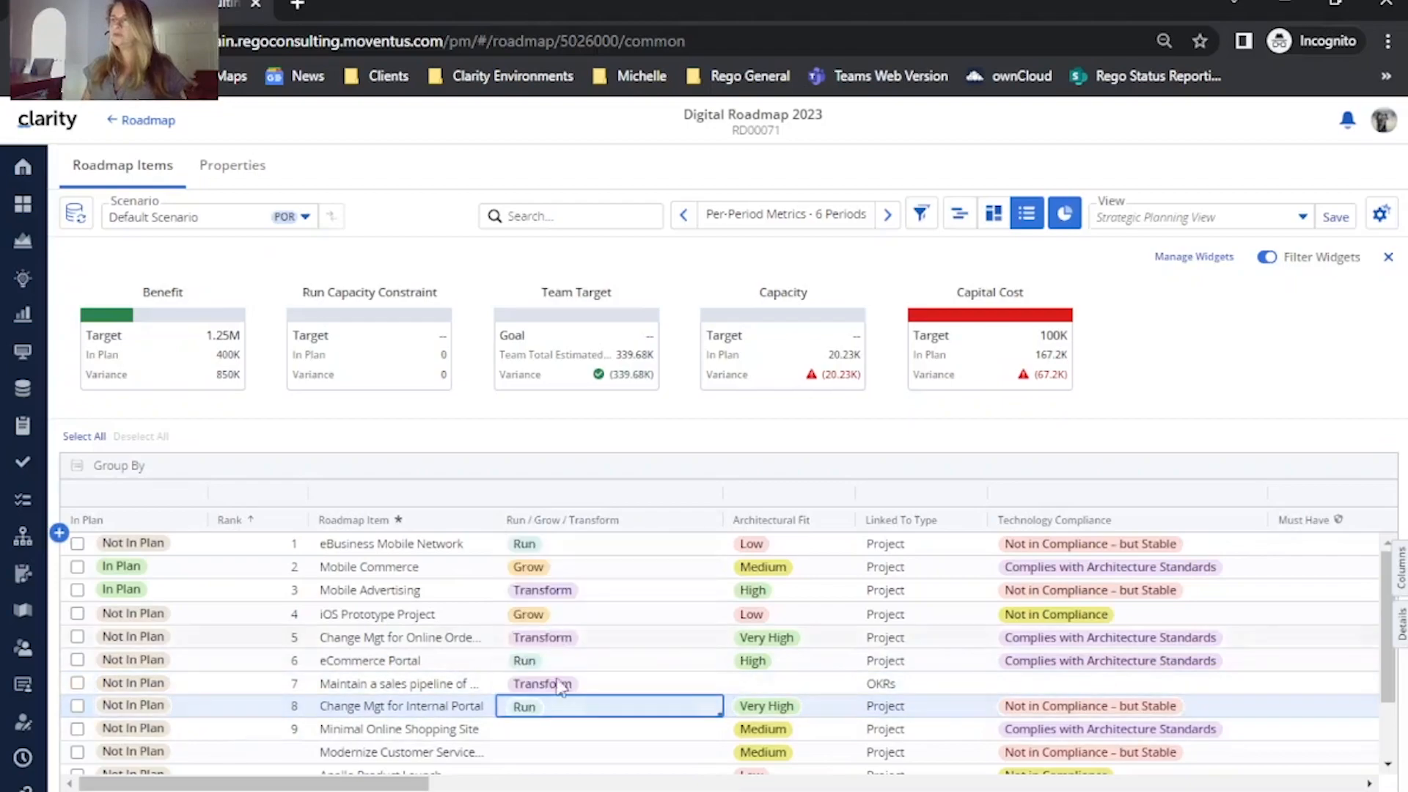
Step: Set Run / Grow / Transform to Grow for Minimal Online Shopping Site and for the Modernize Customer Service item below it
{"action": "left_click", "coordinate": [557, 730]}
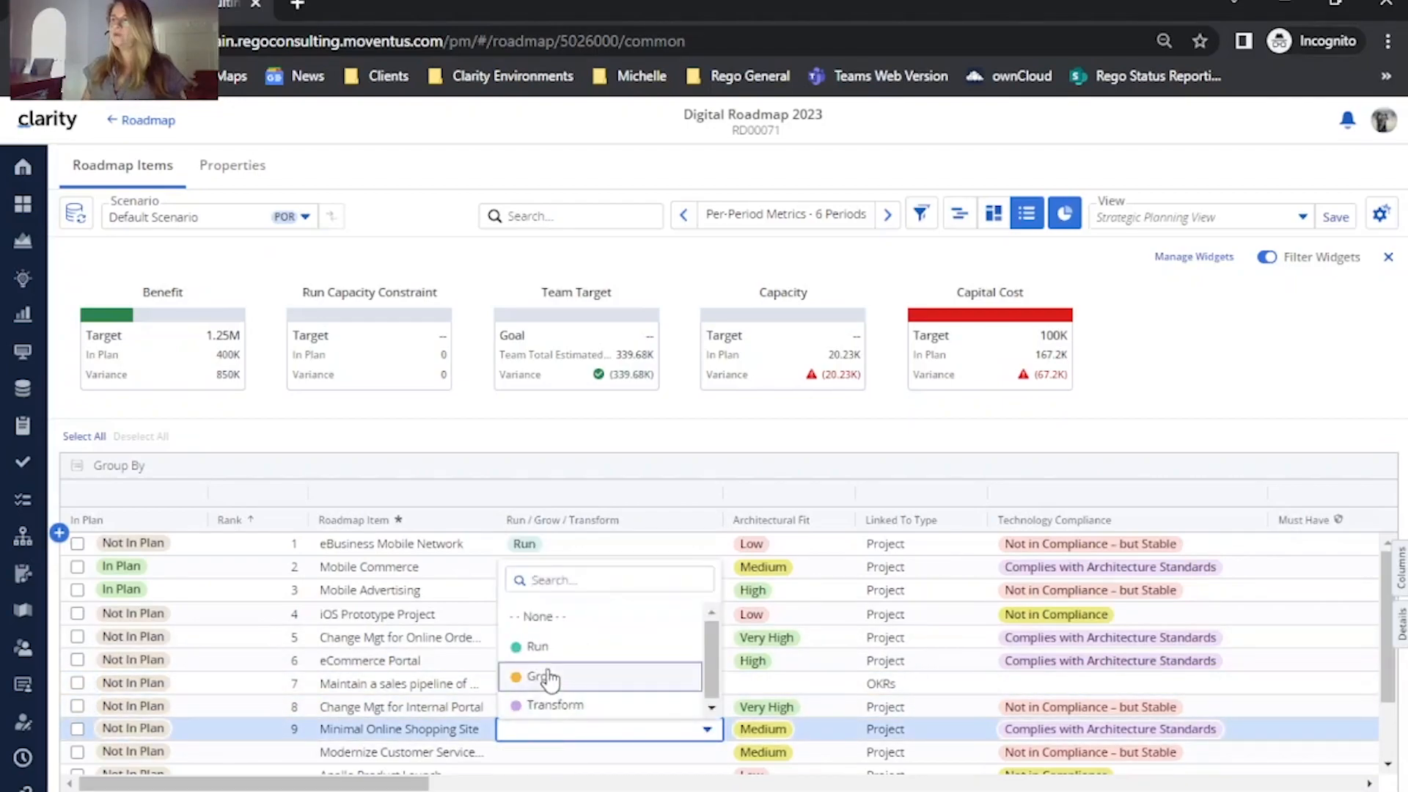
{"action": "left_click", "coordinate": [539, 674]}
{"action": "left_click", "coordinate": [543, 752]}
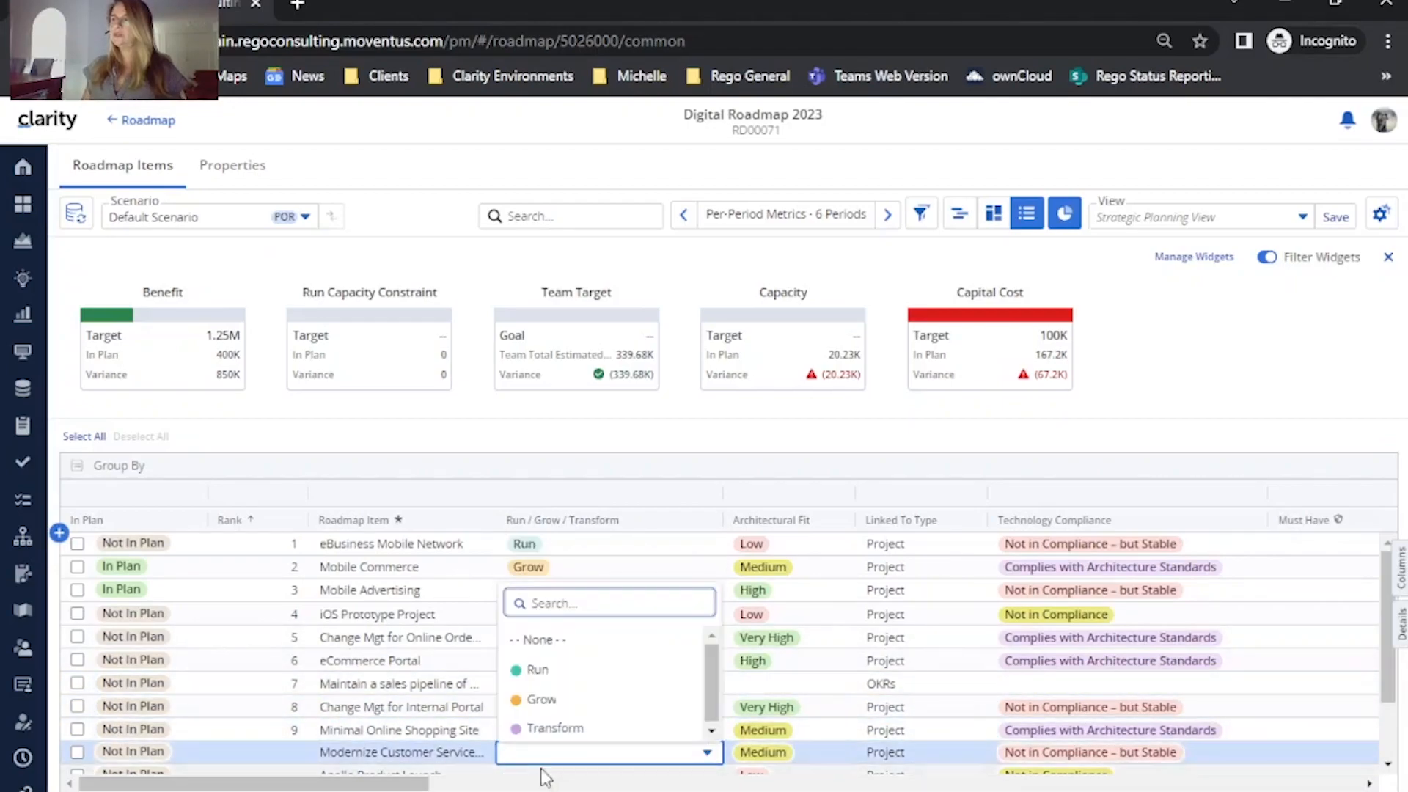
{"action": "left_click", "coordinate": [539, 699]}
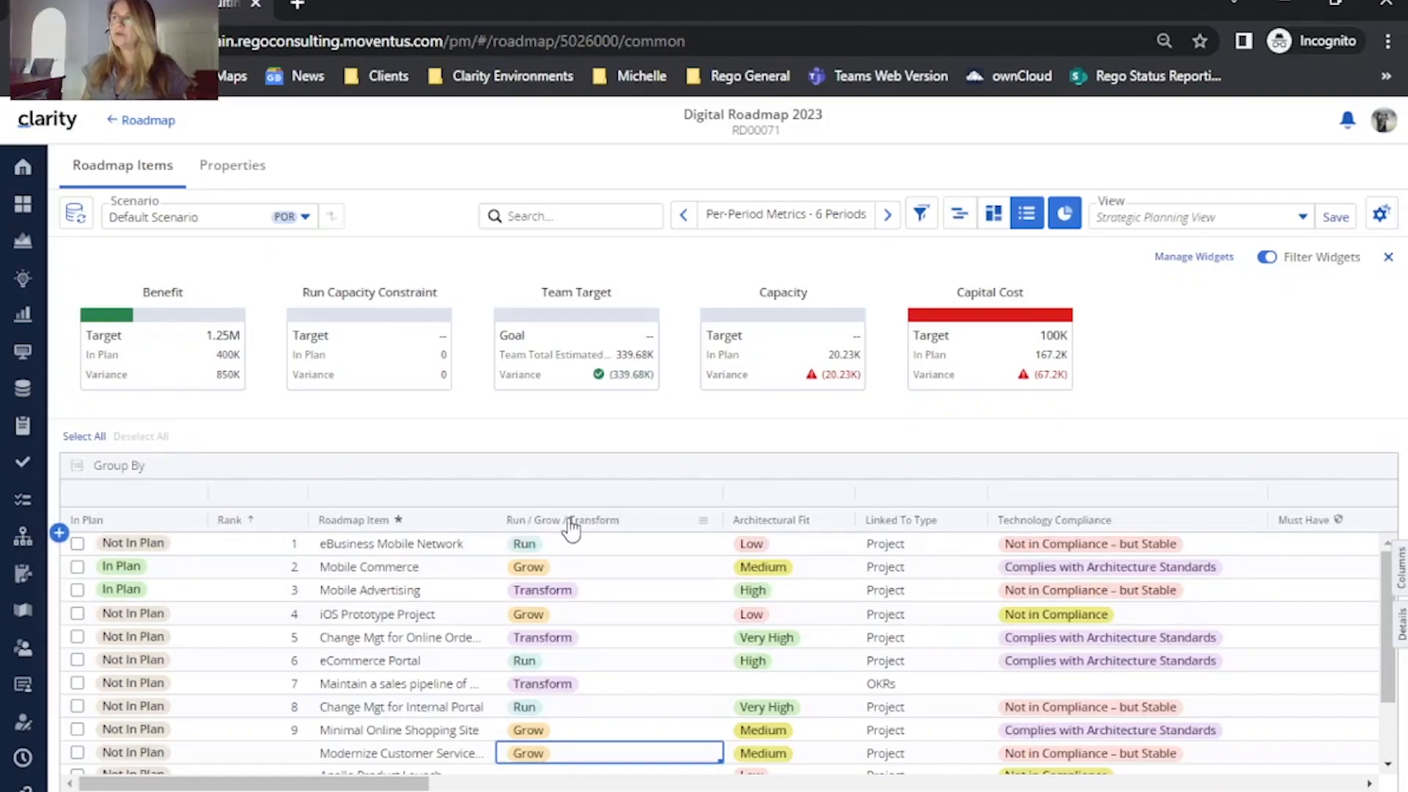
Step: Group the roadmap grid by Run / Grow / Transform and expand the Transform, Run, Grow and None groups
{"action": "left_click_drag", "start_coordinate": [584, 527], "coordinate": [115, 459]}
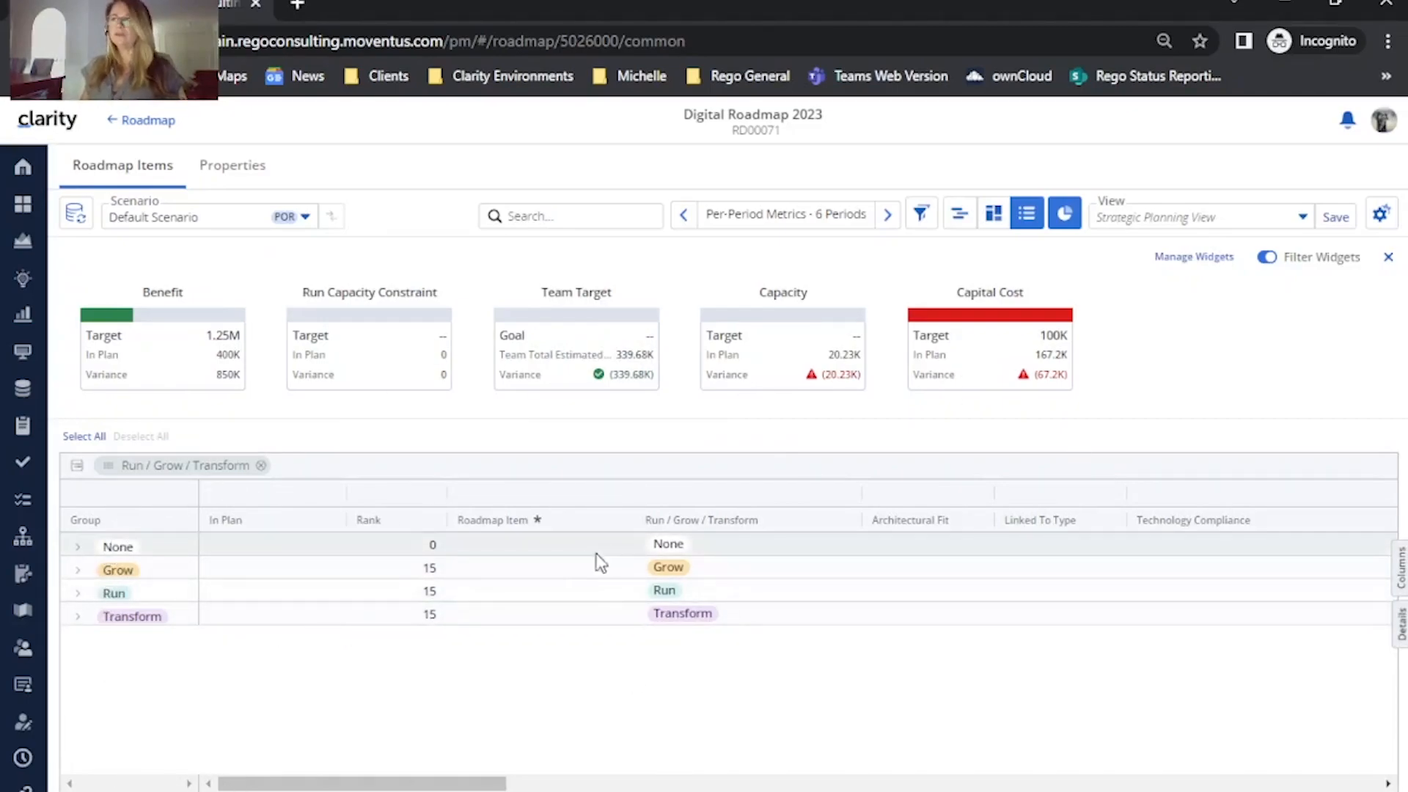
{"action": "left_click", "coordinate": [79, 618]}
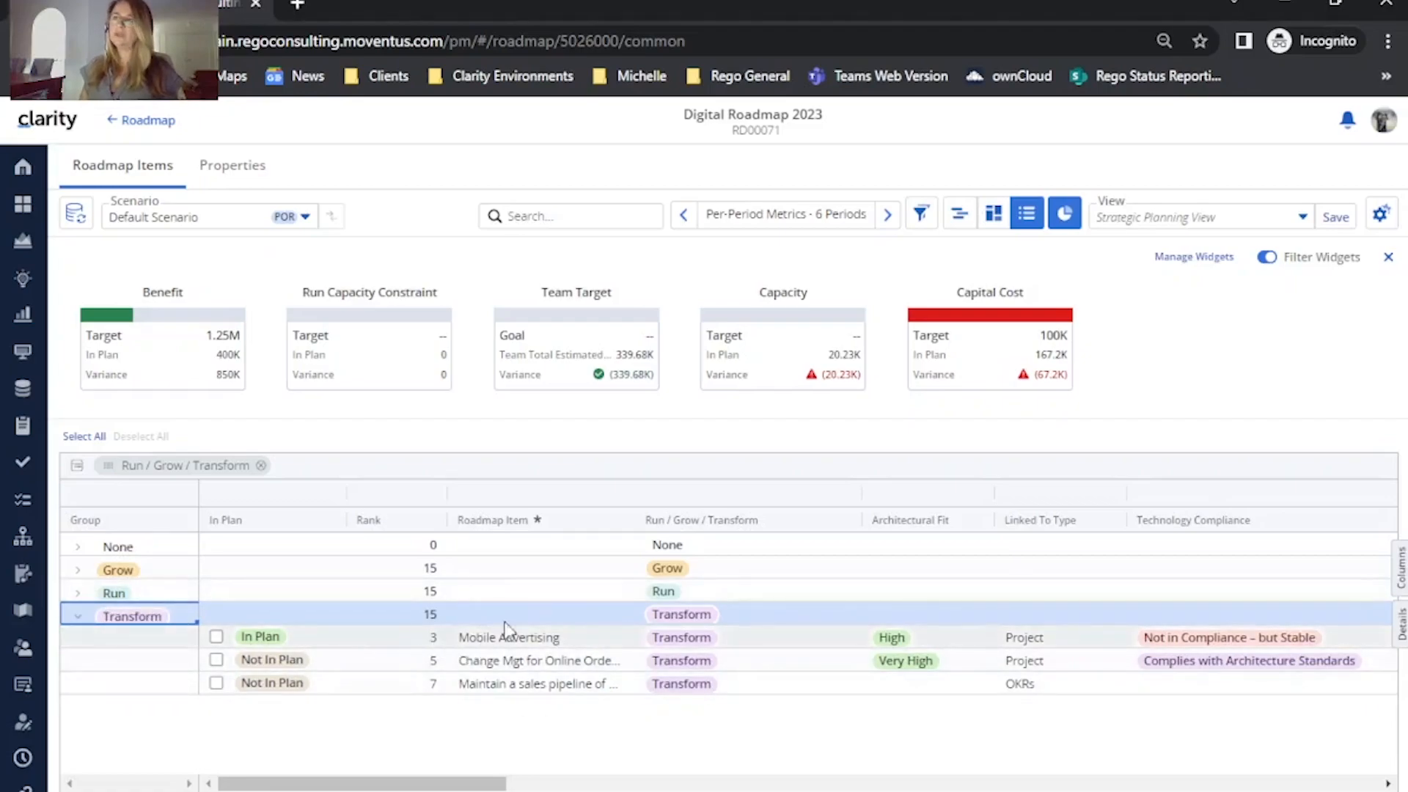
{"action": "left_click", "coordinate": [77, 594]}
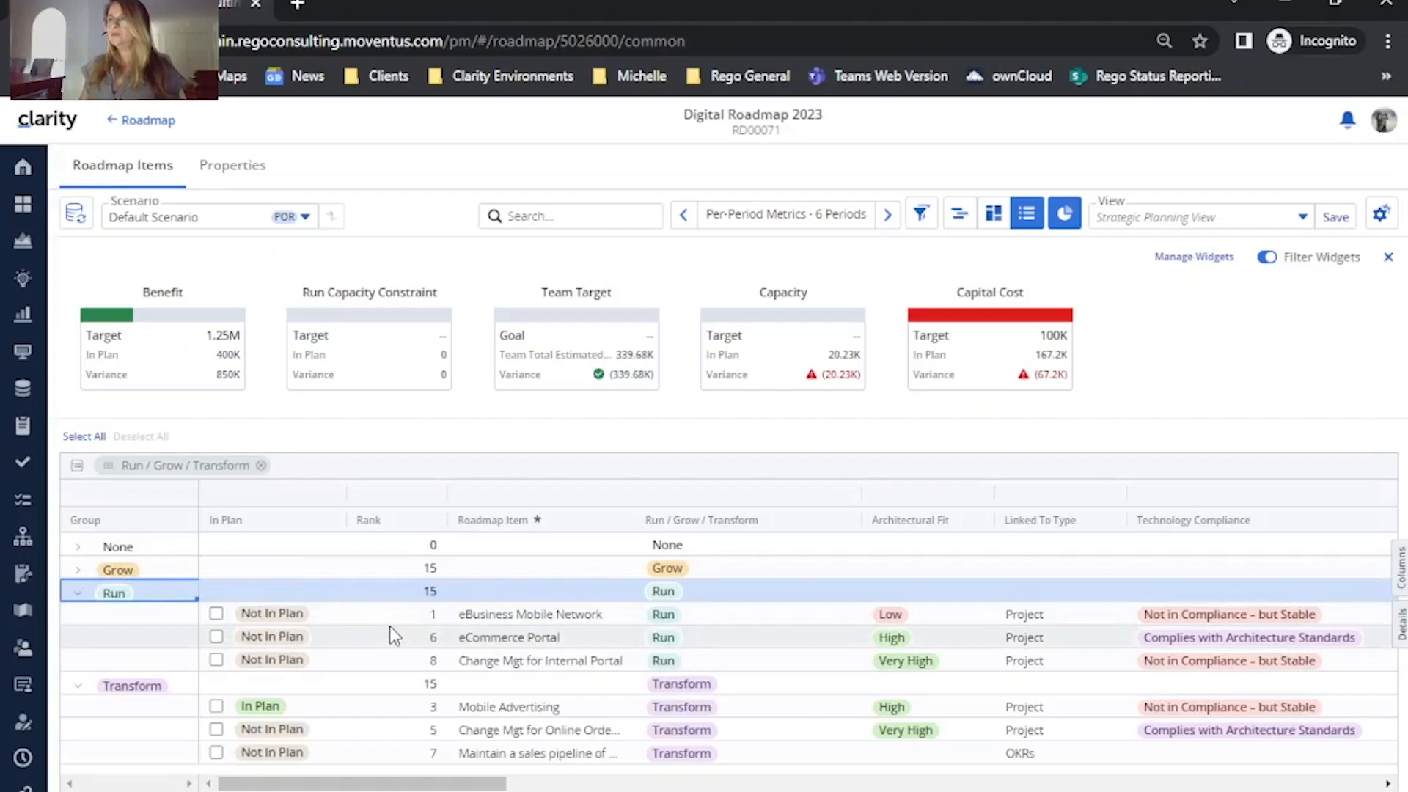
{"action": "left_click", "coordinate": [77, 571]}
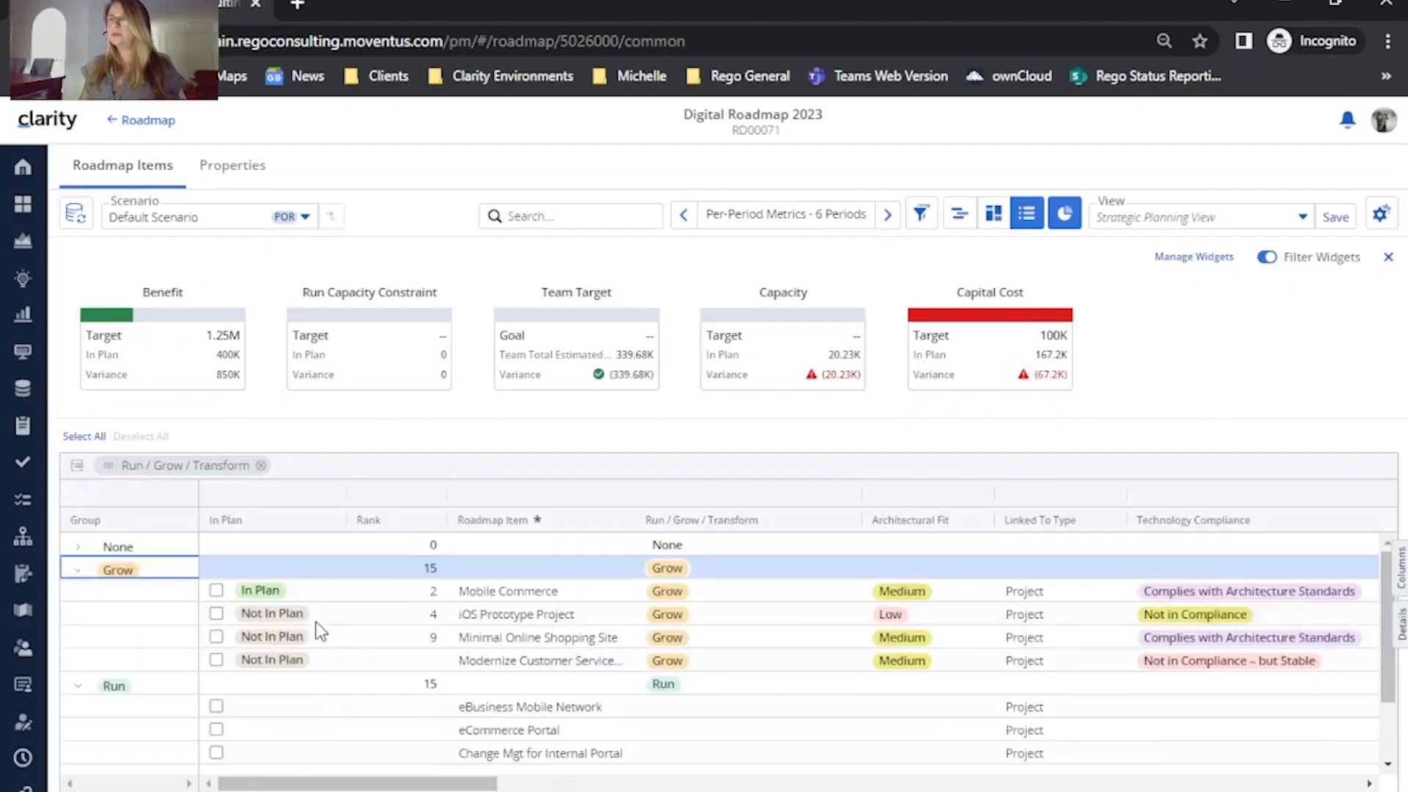
{"action": "left_click", "coordinate": [79, 548]}
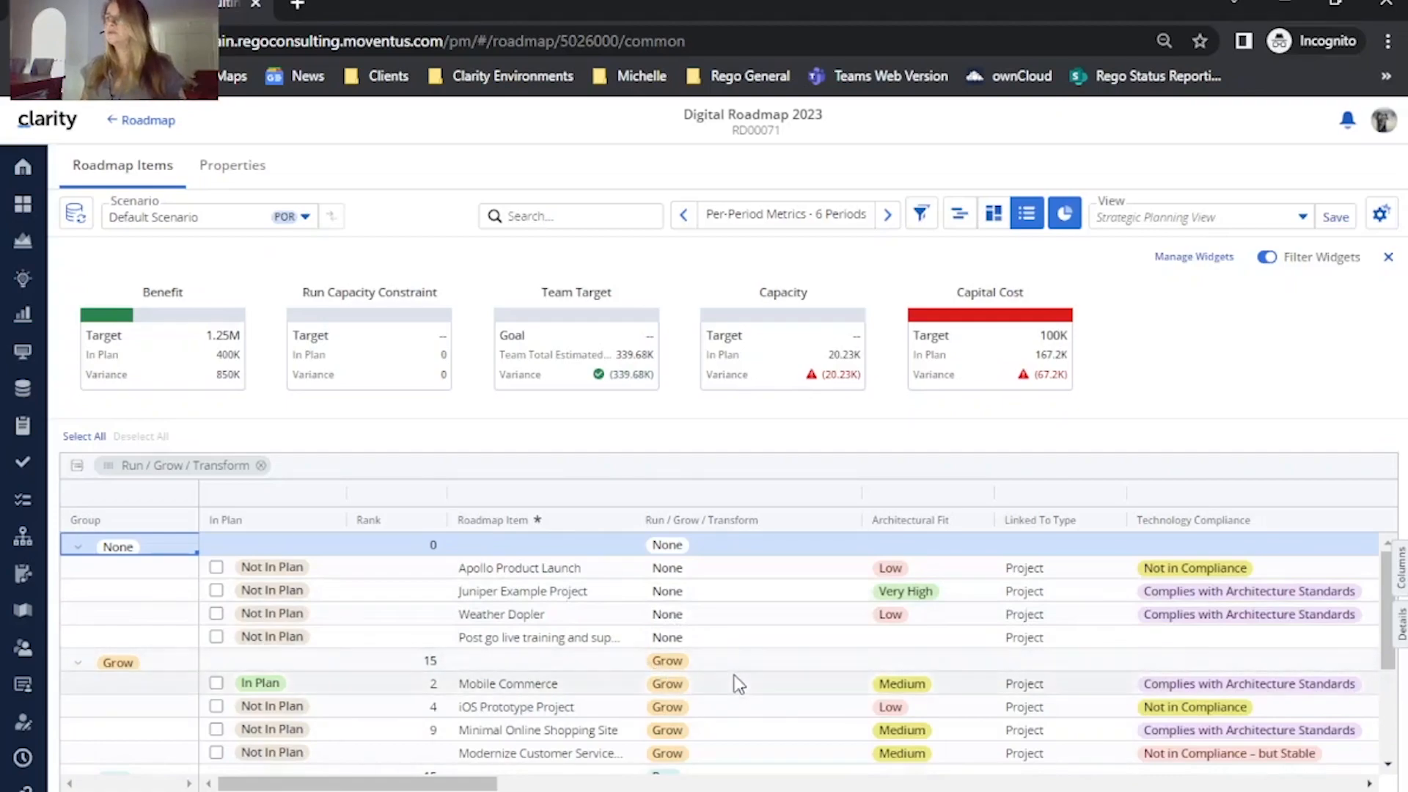
Step: Switch the roadmap to the board layout and set the board columns to Run / Grow / Transform
{"action": "left_click", "coordinate": [994, 219]}
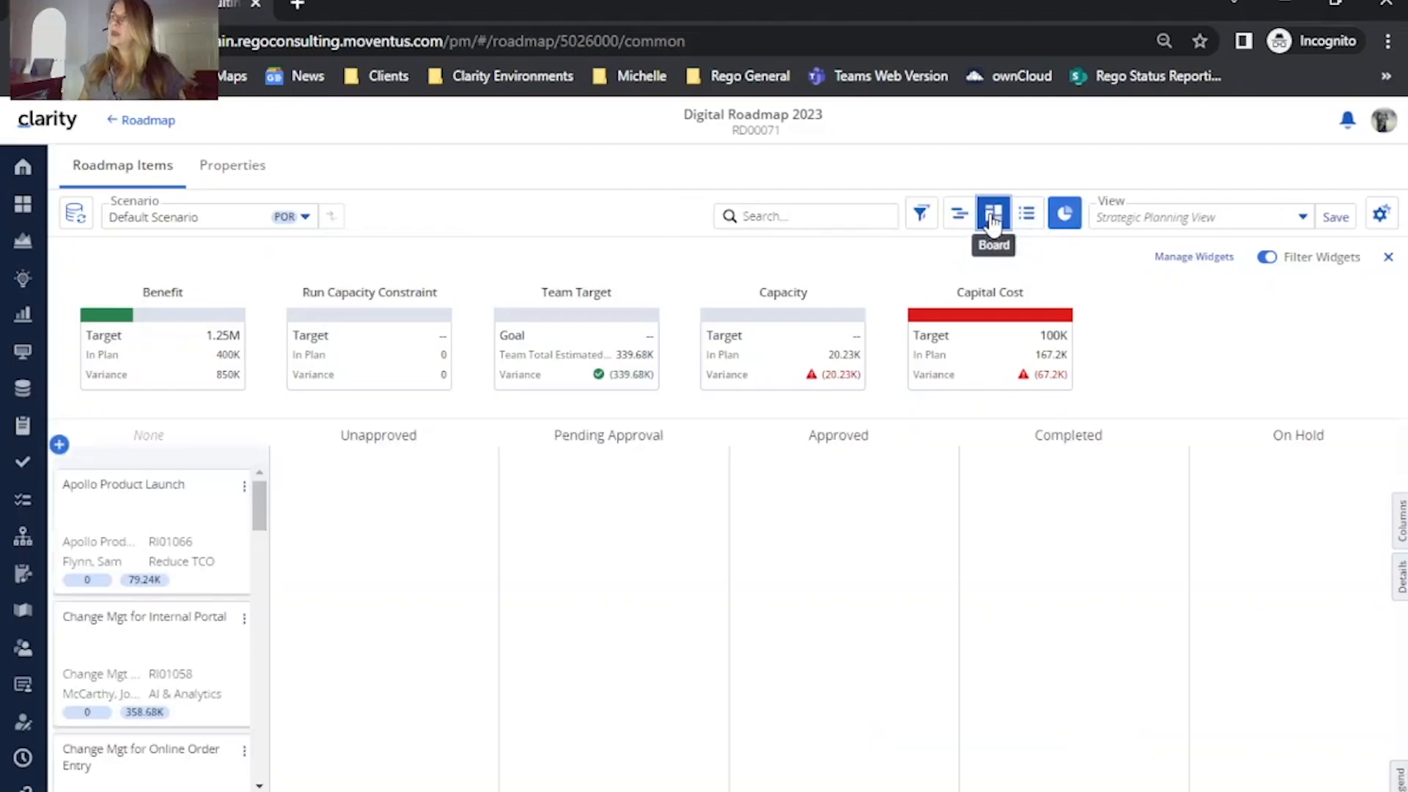
{"action": "left_click", "coordinate": [1384, 221]}
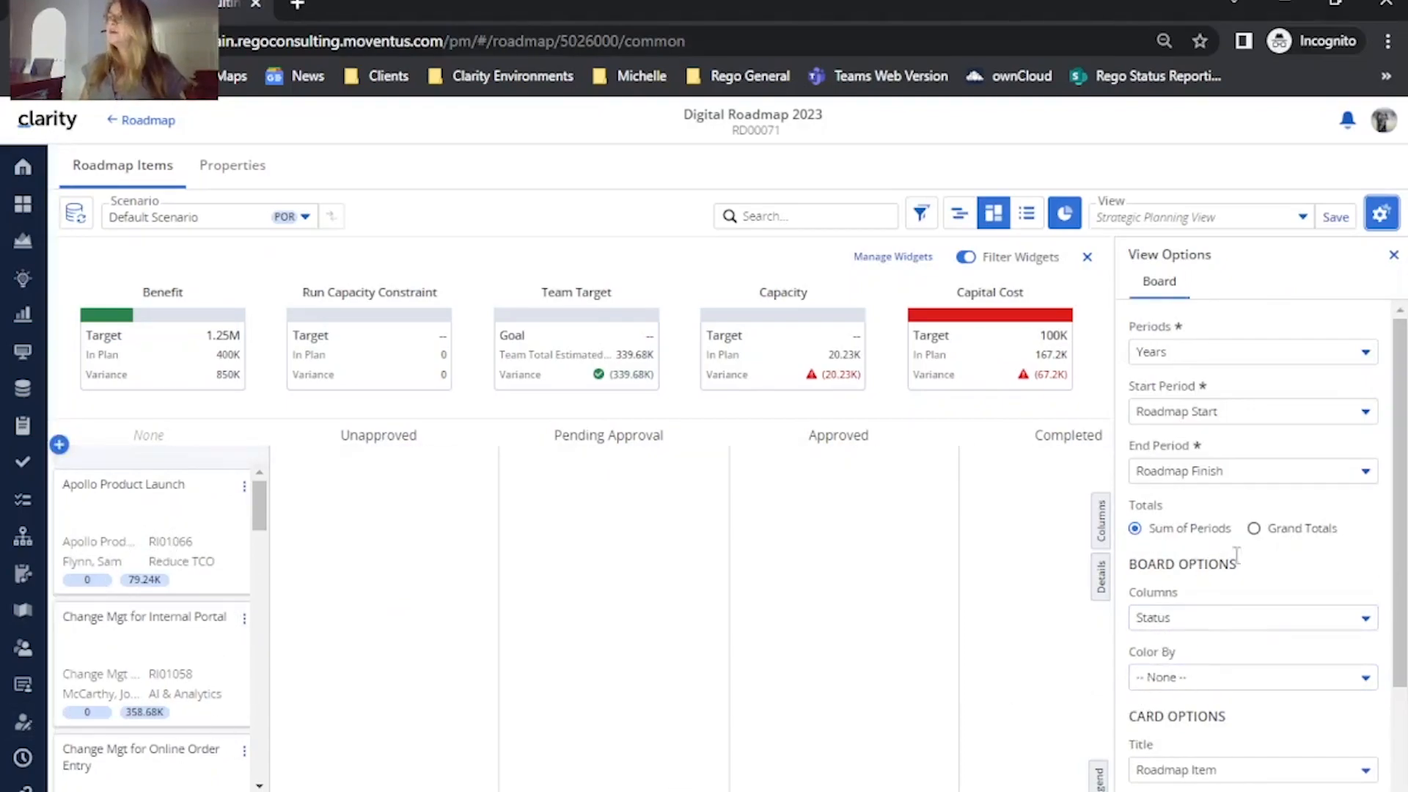
{"action": "scroll", "coordinate": [1303, 494], "scroll_direction": "down", "scroll_amount": 2}
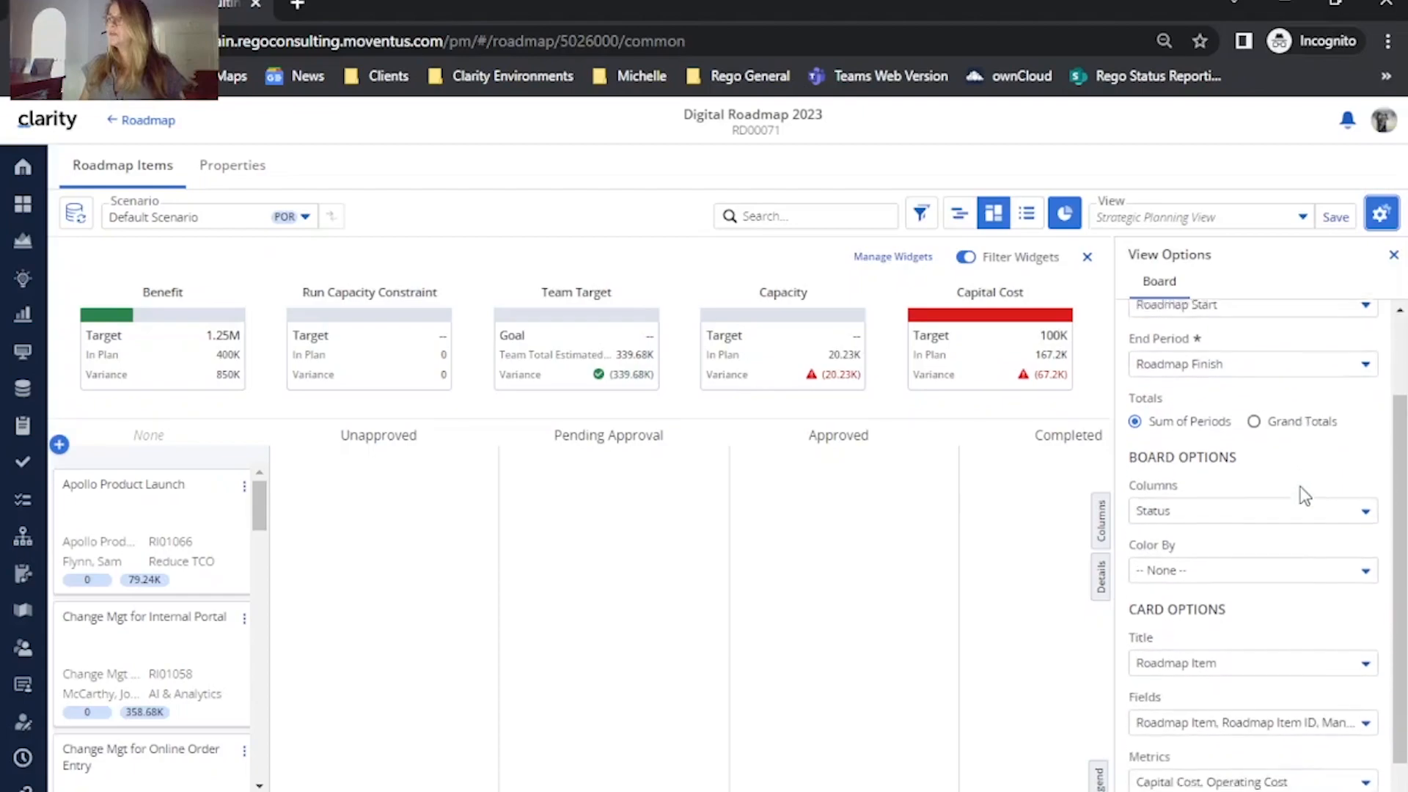
{"action": "left_click", "coordinate": [1366, 509]}
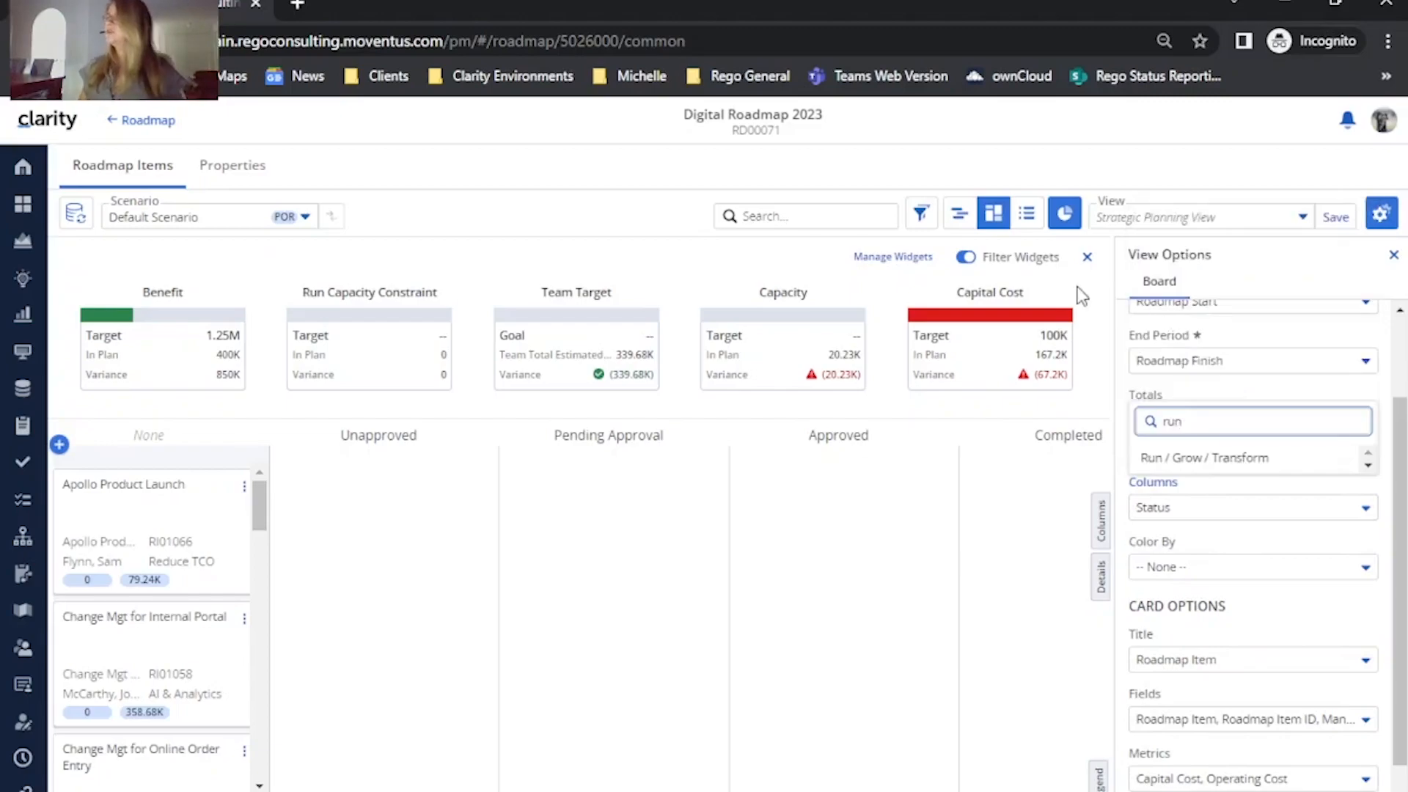
{"action": "left_click", "coordinate": [1221, 461]}
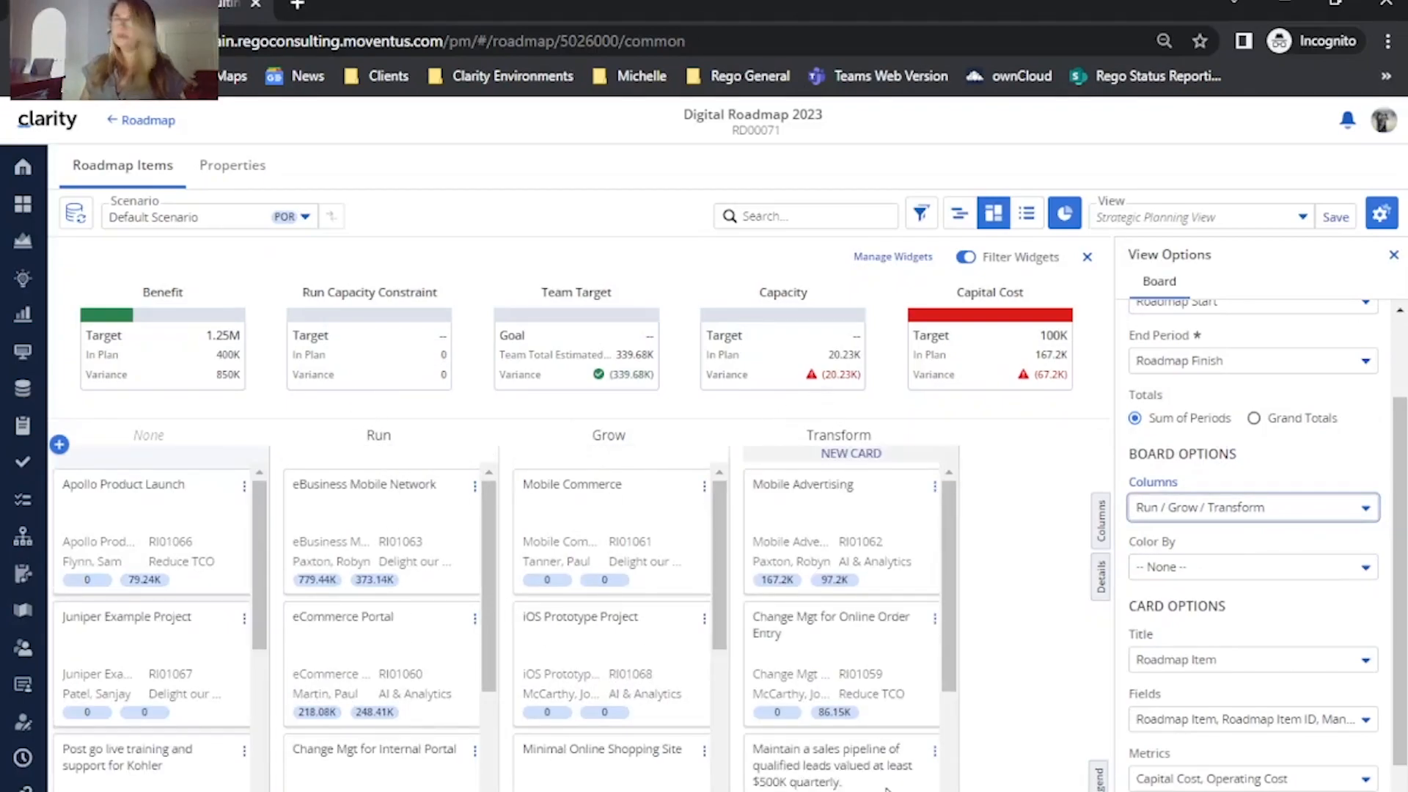
Step: Color the board cards by Run / Grow / Transform and close the view options
{"action": "left_click", "coordinate": [1367, 569]}
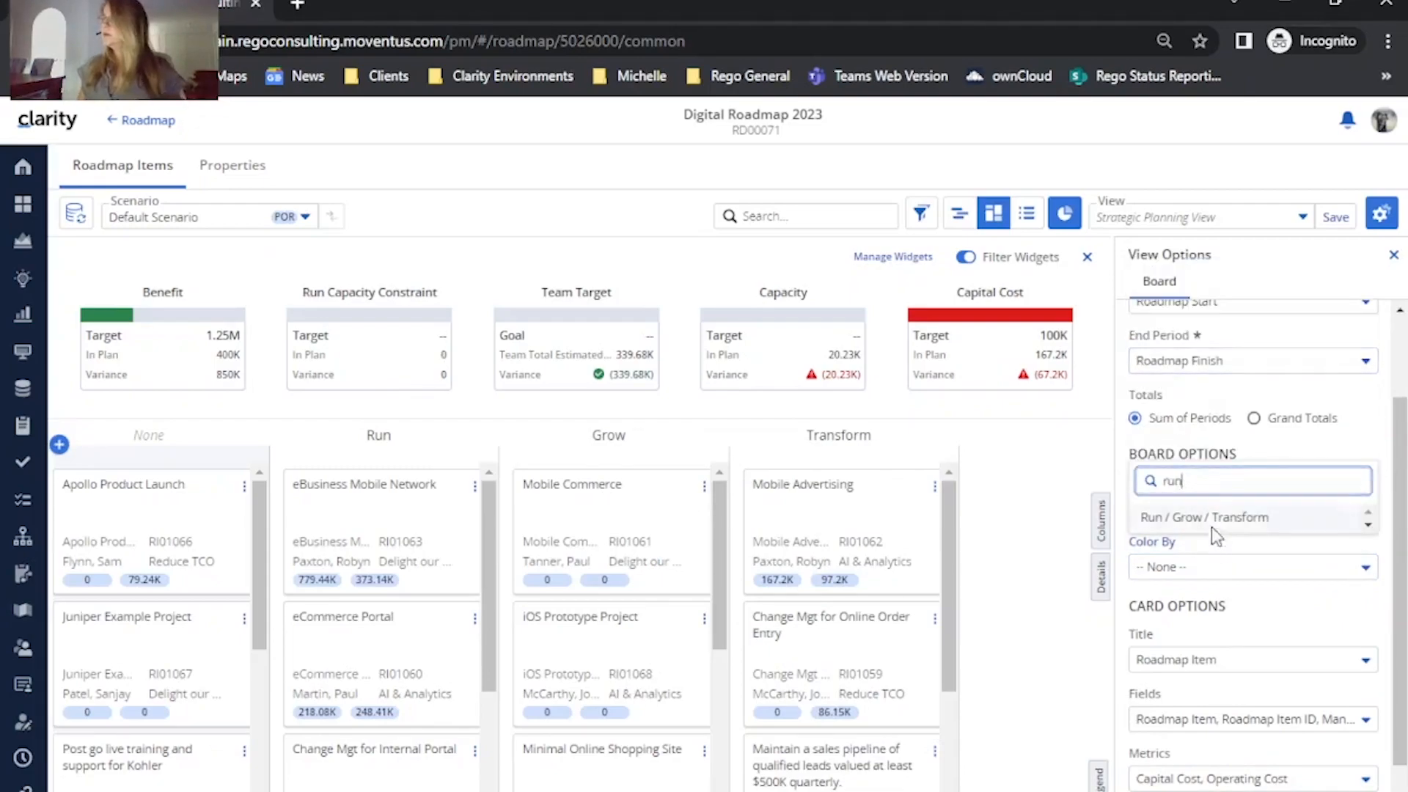
{"action": "left_click", "coordinate": [1213, 518]}
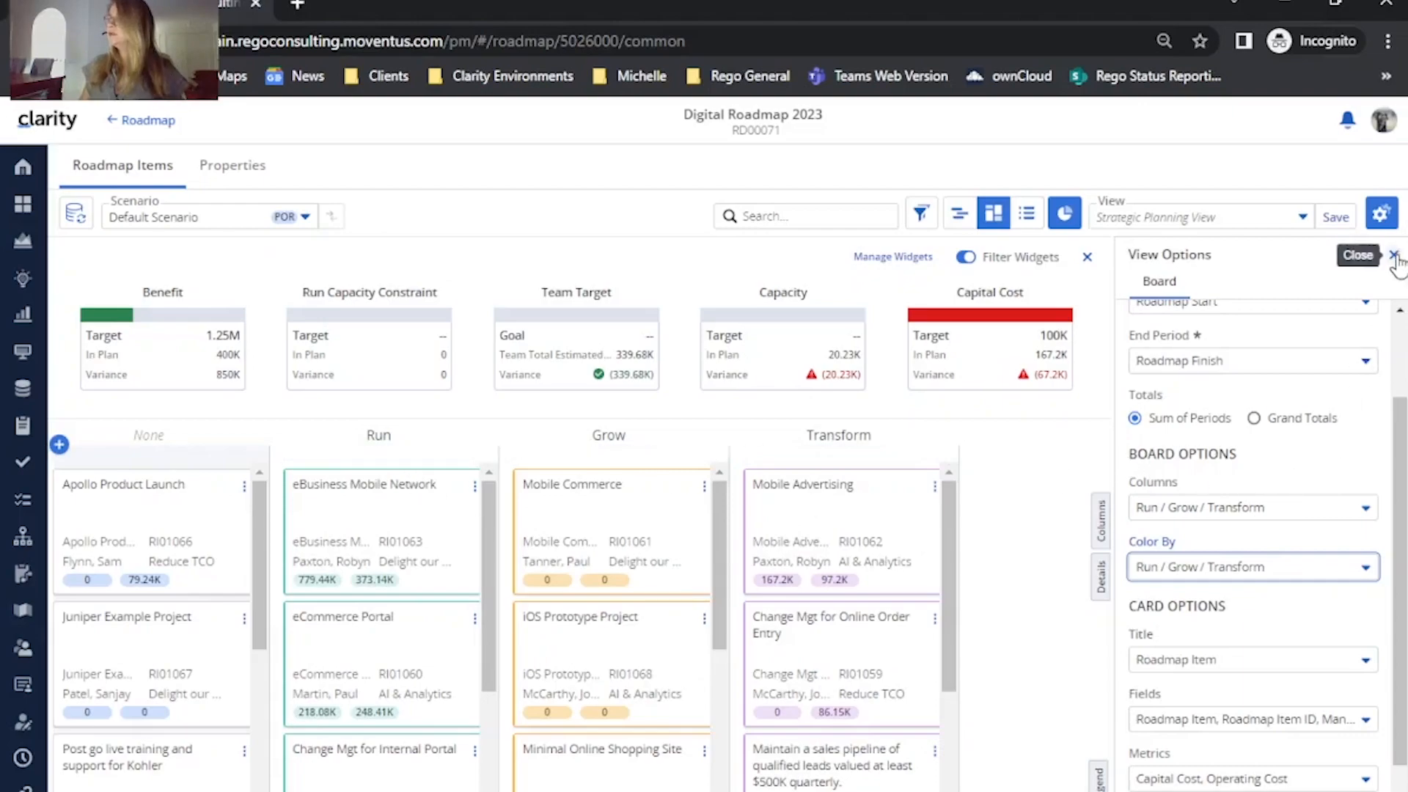
{"action": "left_click", "coordinate": [1394, 256]}
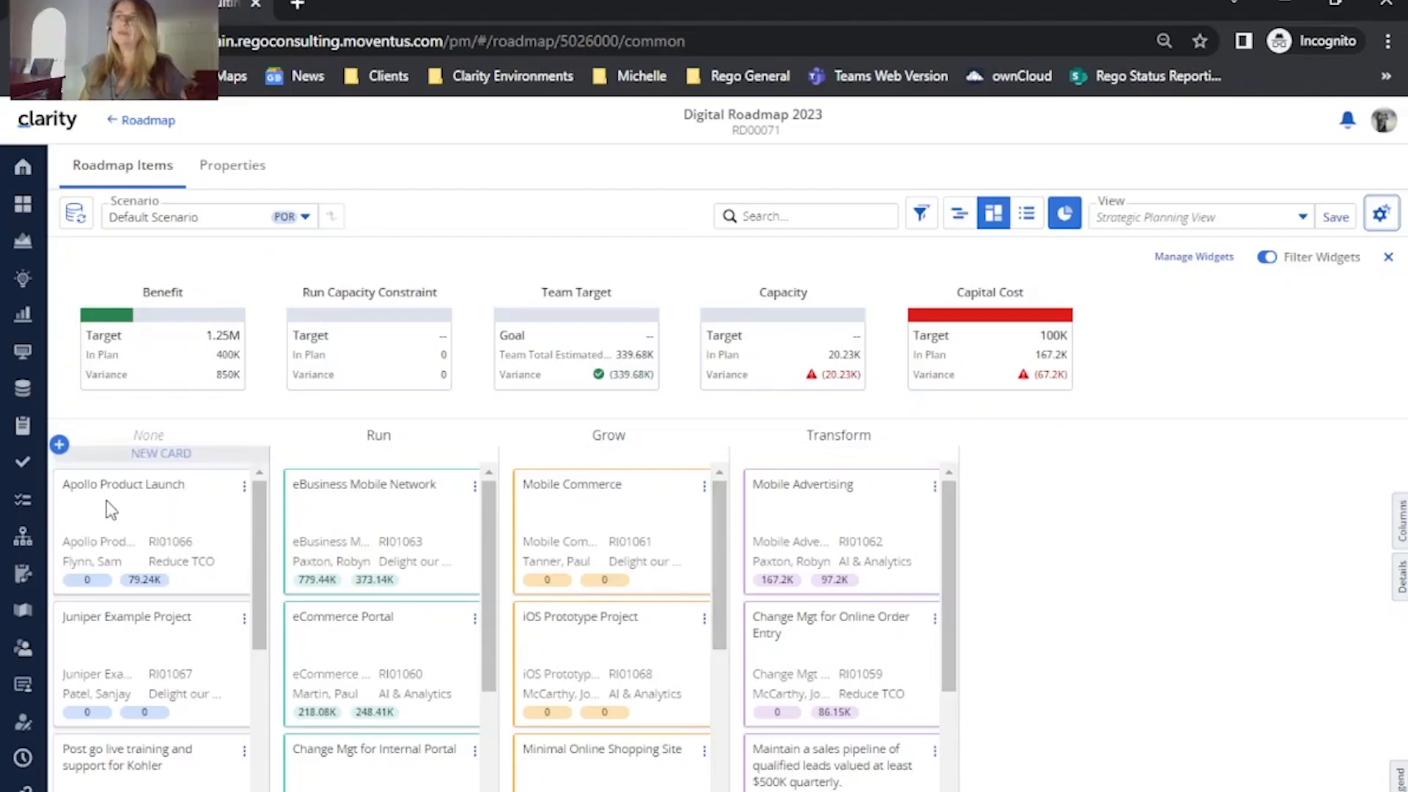
Step: Move the Apollo Product Launch and Juniper Example Project cards to Run, the post go live training card to Grow and Weather Dopler to Transform
{"action": "left_click_drag", "start_coordinate": [110, 514], "coordinate": [352, 528]}
{"action": "left_click_drag", "start_coordinate": [117, 507], "coordinate": [544, 540]}
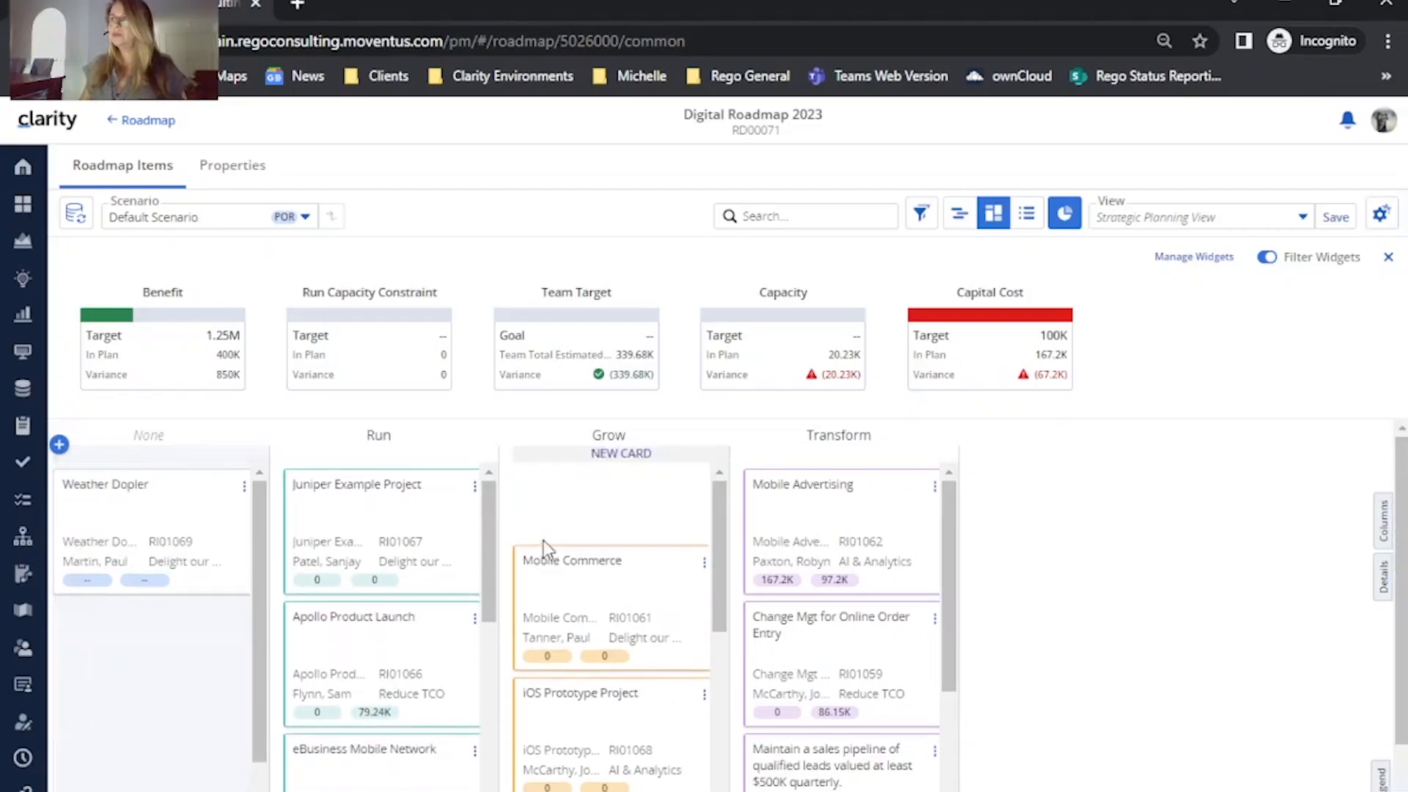
{"action": "left_click_drag", "start_coordinate": [113, 540], "coordinate": [779, 611]}
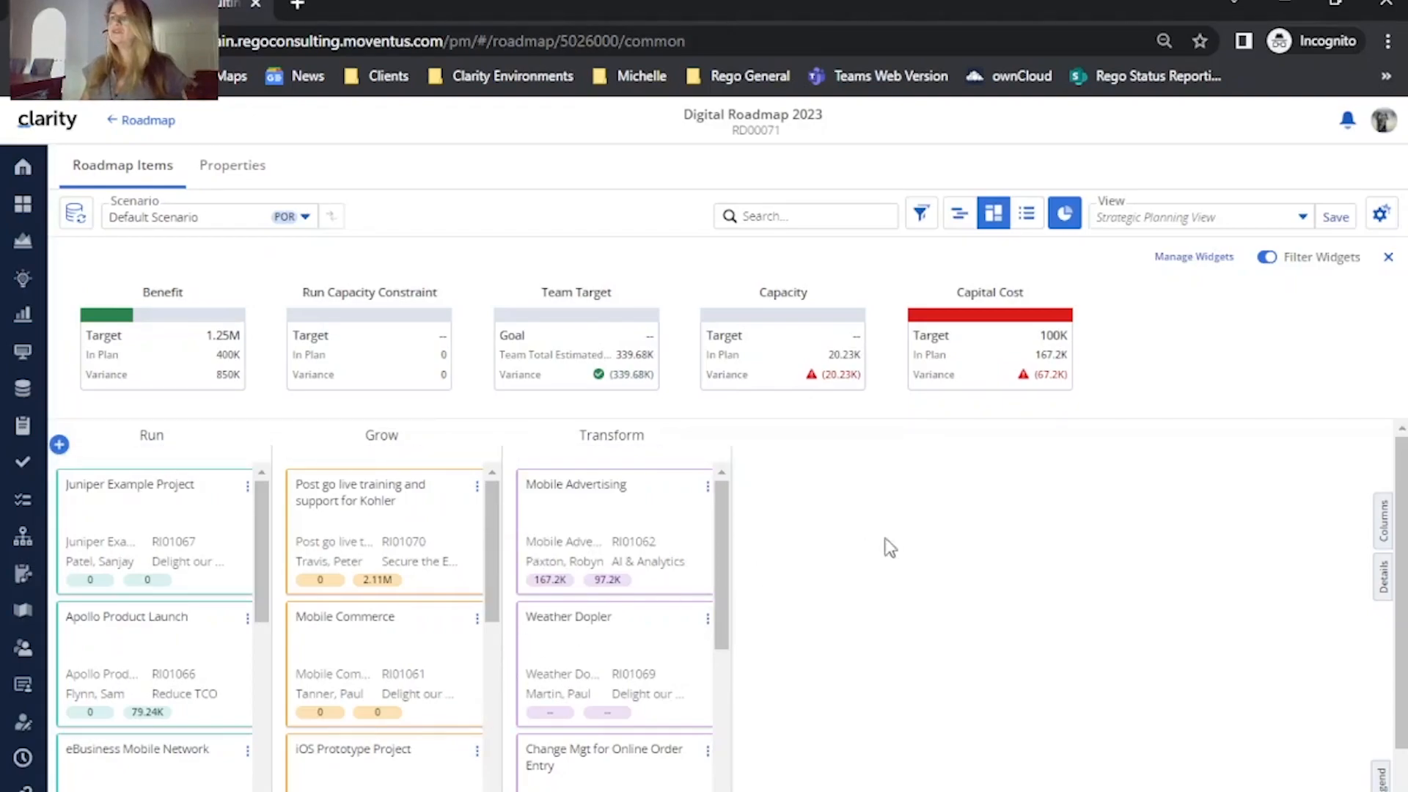
Step: Switch the roadmap to the timeline layout and set its swimlanes to Run / Grow / Transform
{"action": "left_click", "coordinate": [960, 215]}
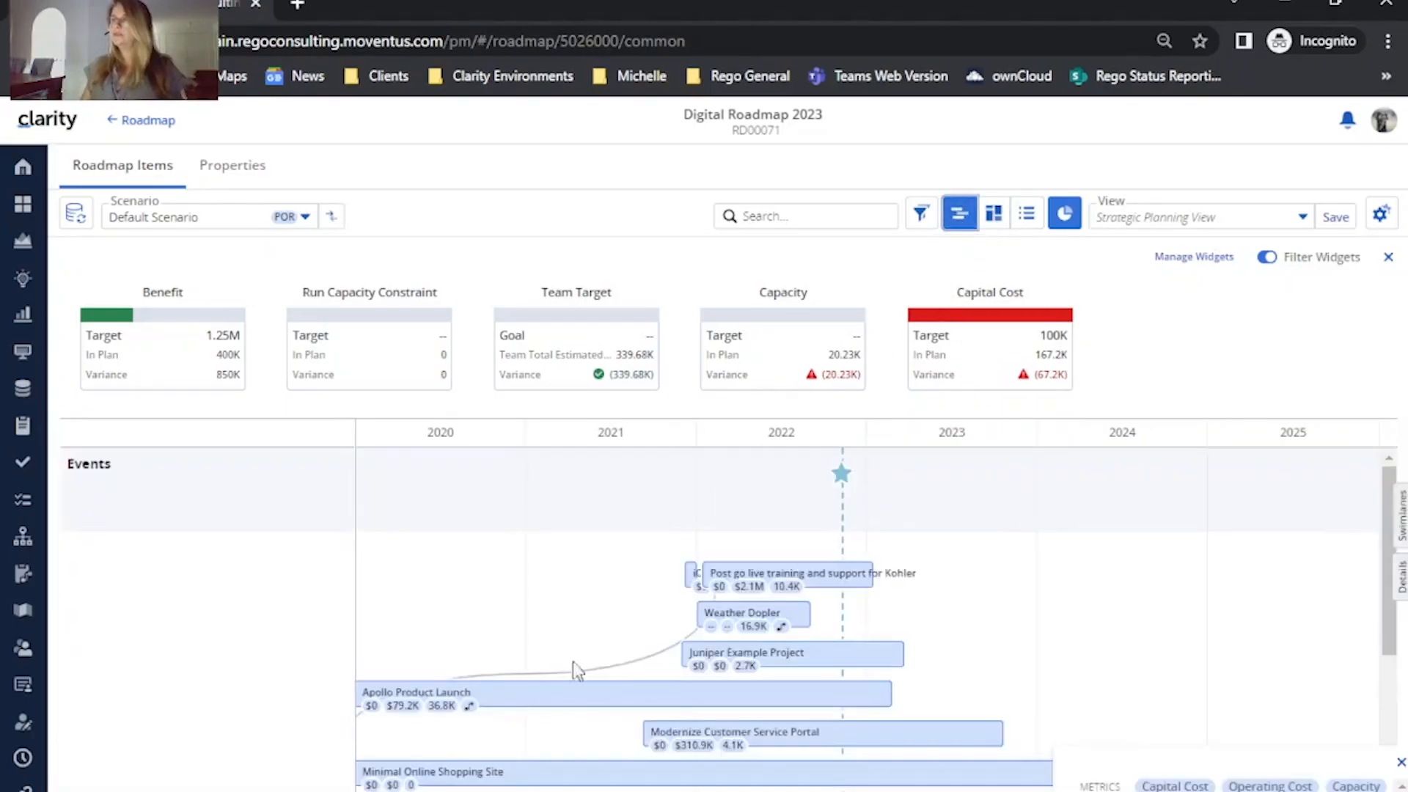
{"action": "scroll", "coordinate": [175, 601], "scroll_direction": "down", "scroll_amount": 2}
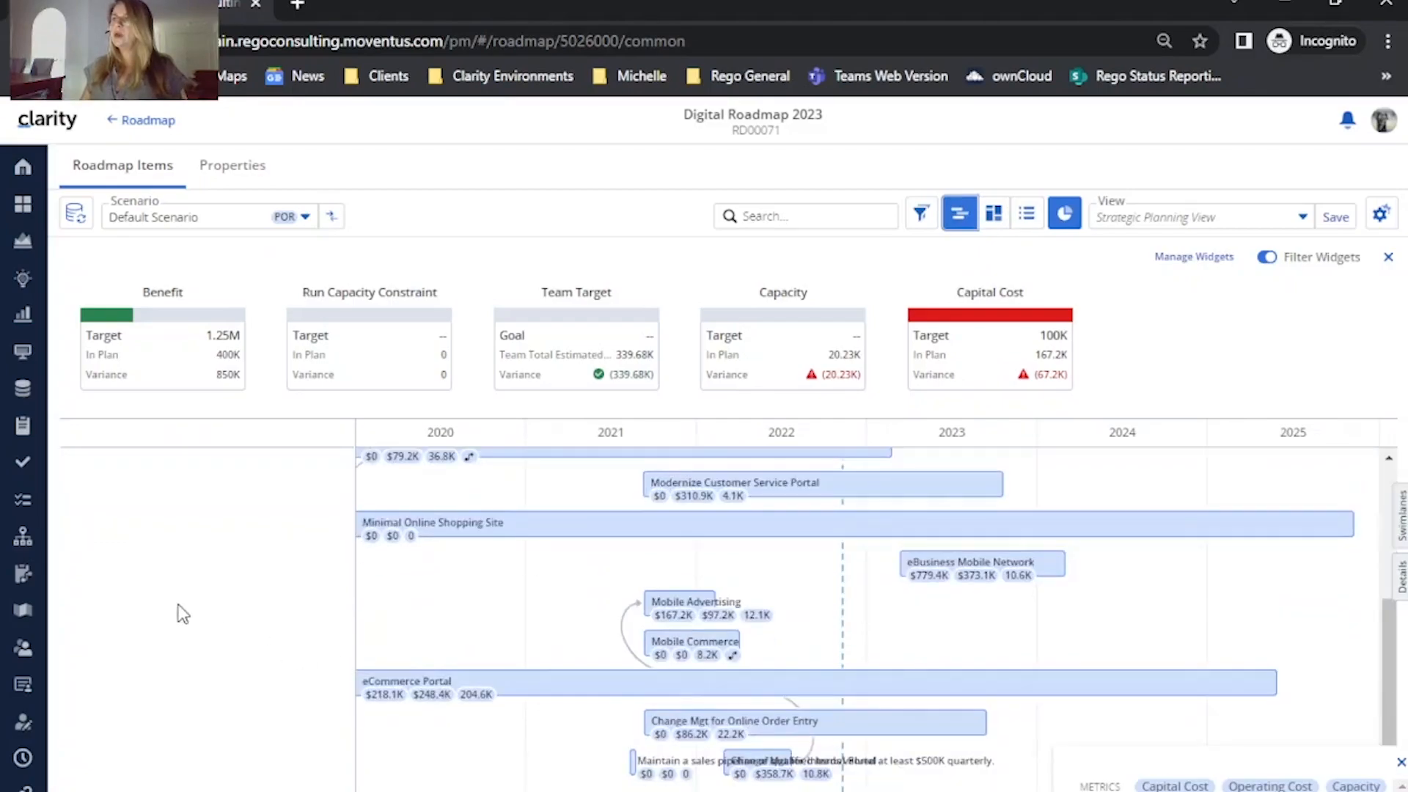
{"action": "scroll", "coordinate": [176, 606], "scroll_direction": "up", "scroll_amount": 4}
{"action": "scroll", "coordinate": [515, 629], "scroll_direction": "down", "scroll_amount": 3}
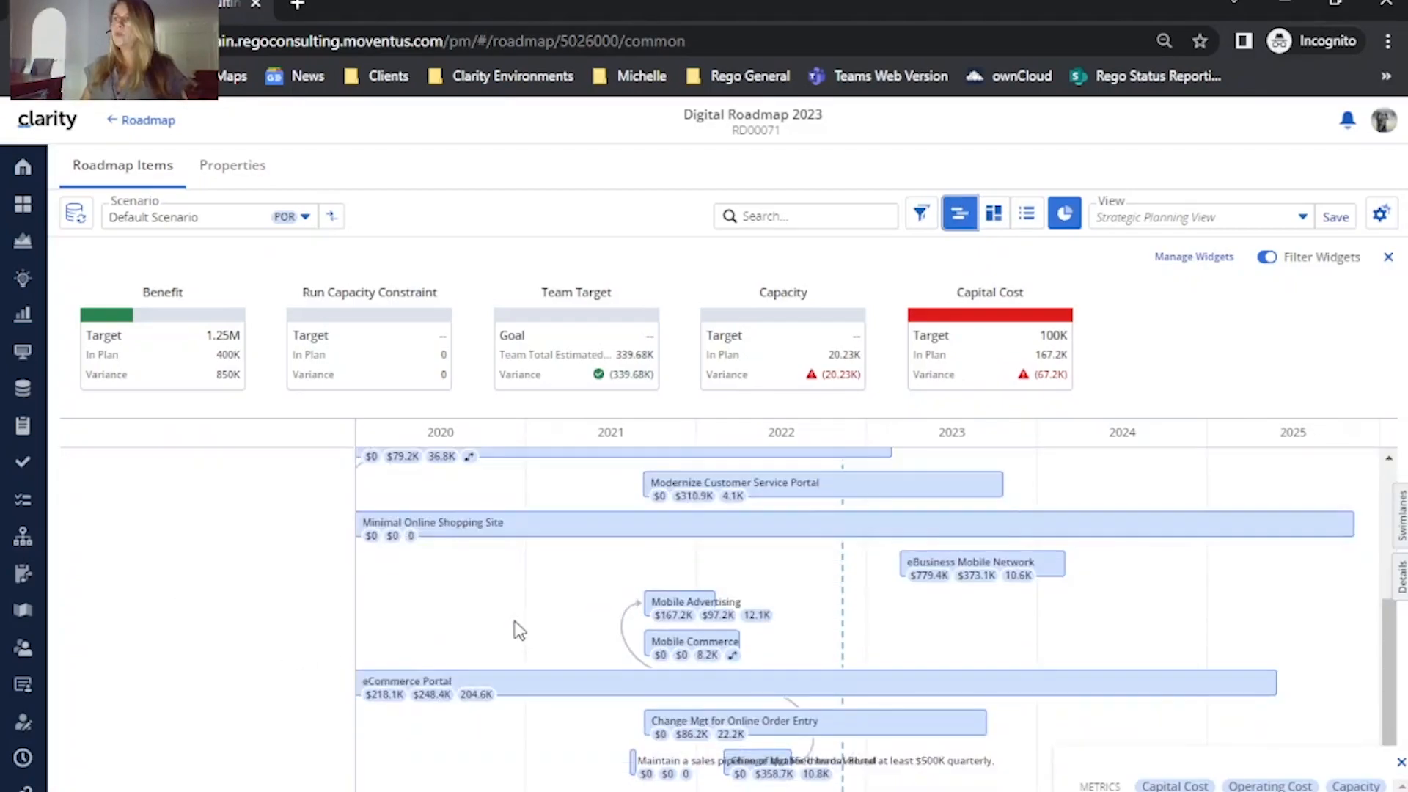
{"action": "scroll", "coordinate": [294, 628], "scroll_direction": "up", "scroll_amount": 3}
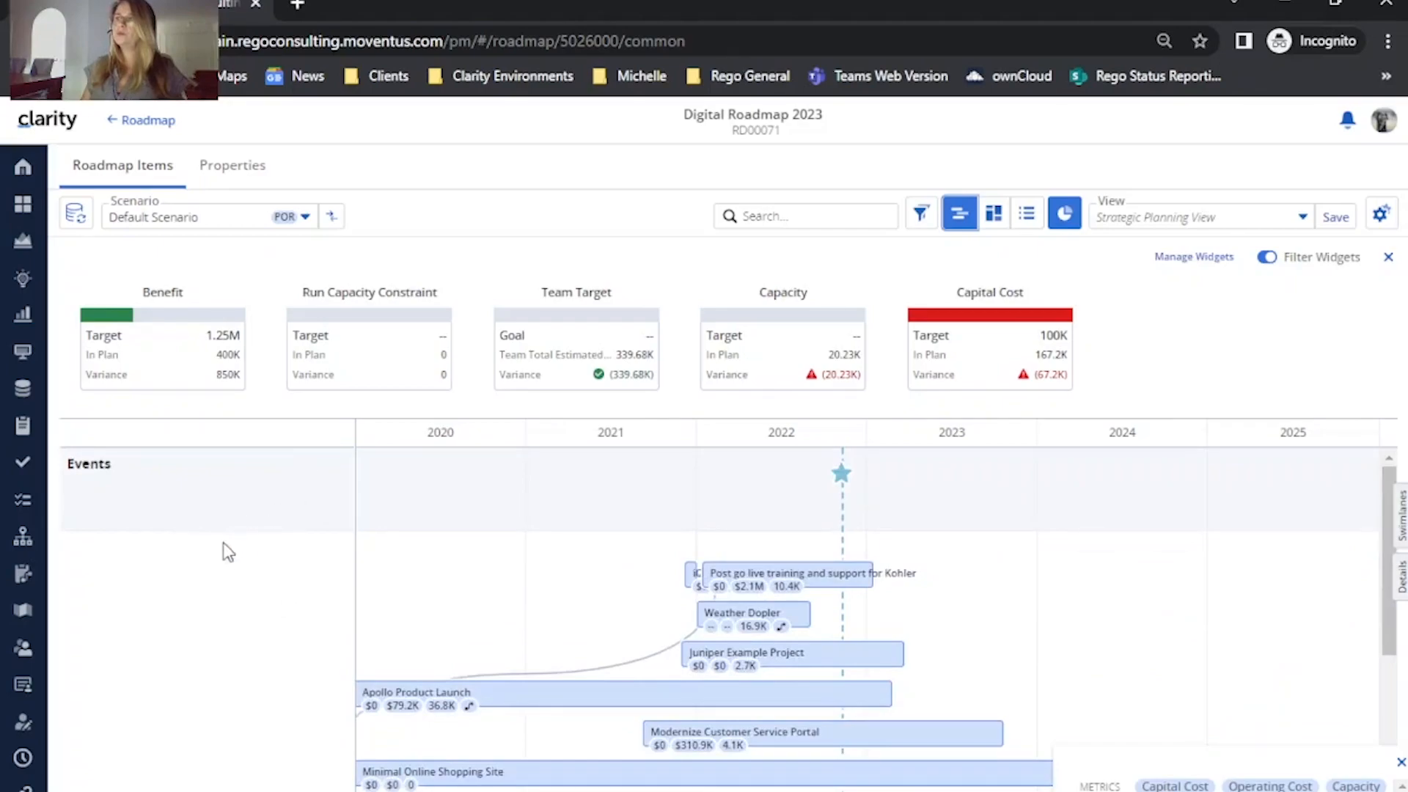
{"action": "scroll", "coordinate": [299, 638], "scroll_direction": "down", "scroll_amount": 3}
{"action": "scroll", "coordinate": [308, 633], "scroll_direction": "up", "scroll_amount": 3}
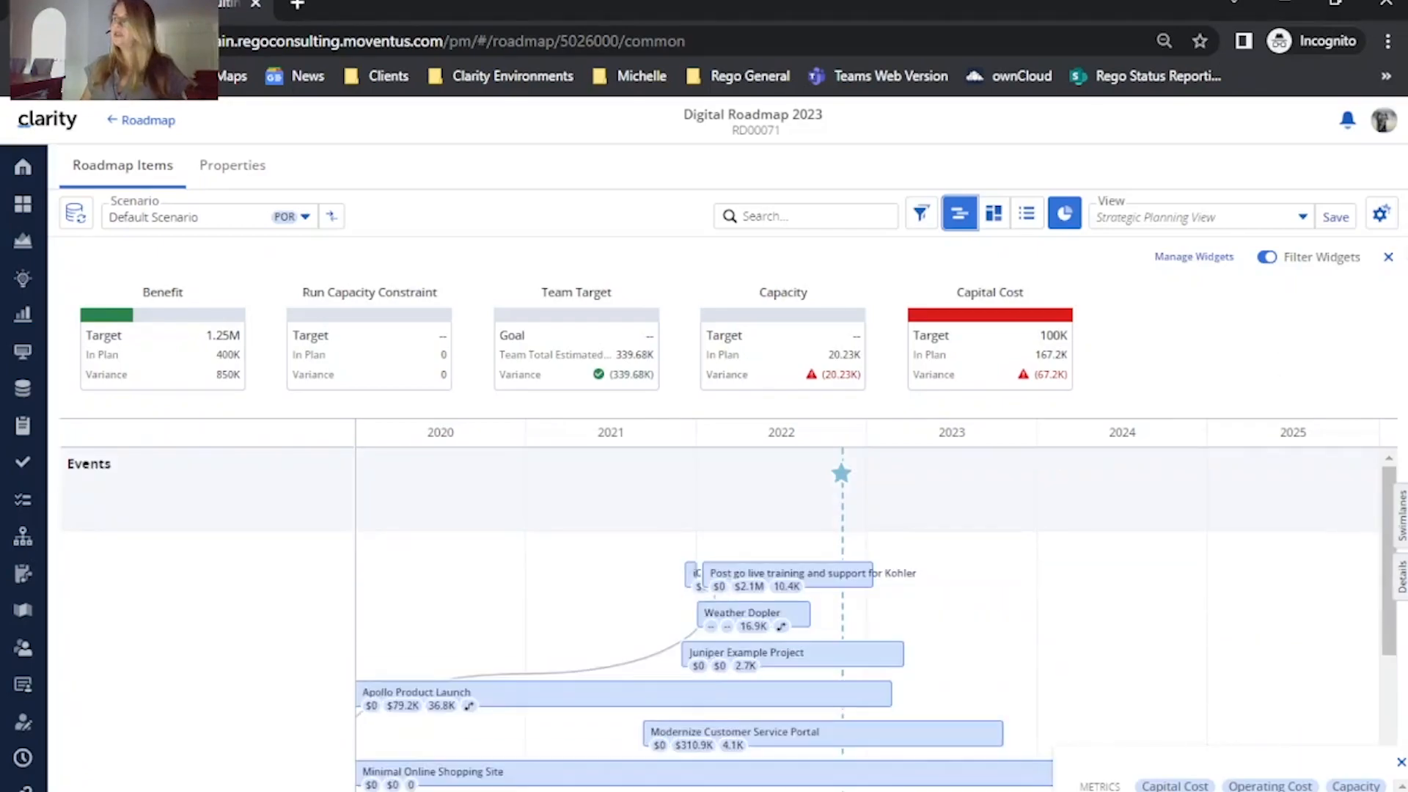
{"action": "left_click", "coordinate": [1381, 215]}
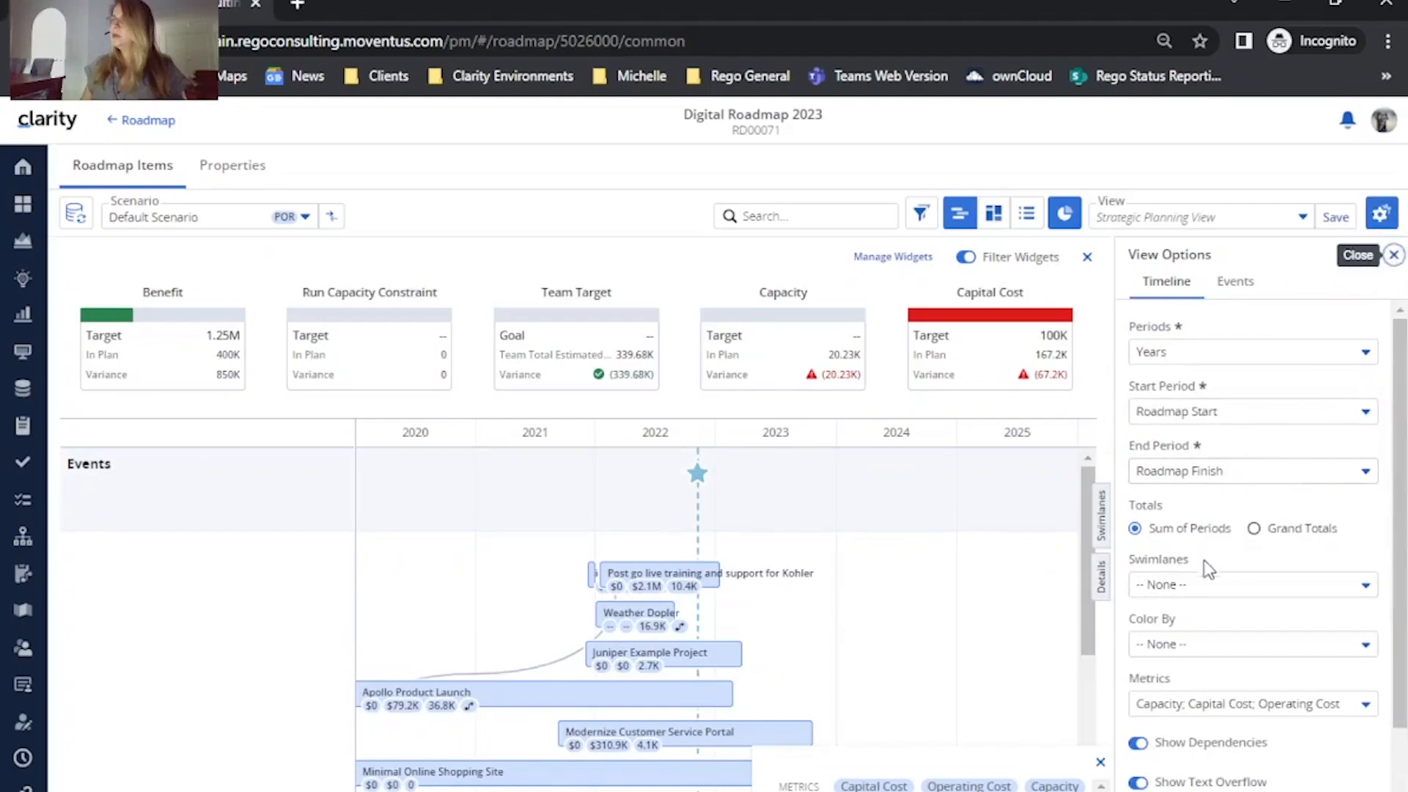
{"action": "left_click", "coordinate": [1160, 586]}
{"action": "type", "text": "run"}
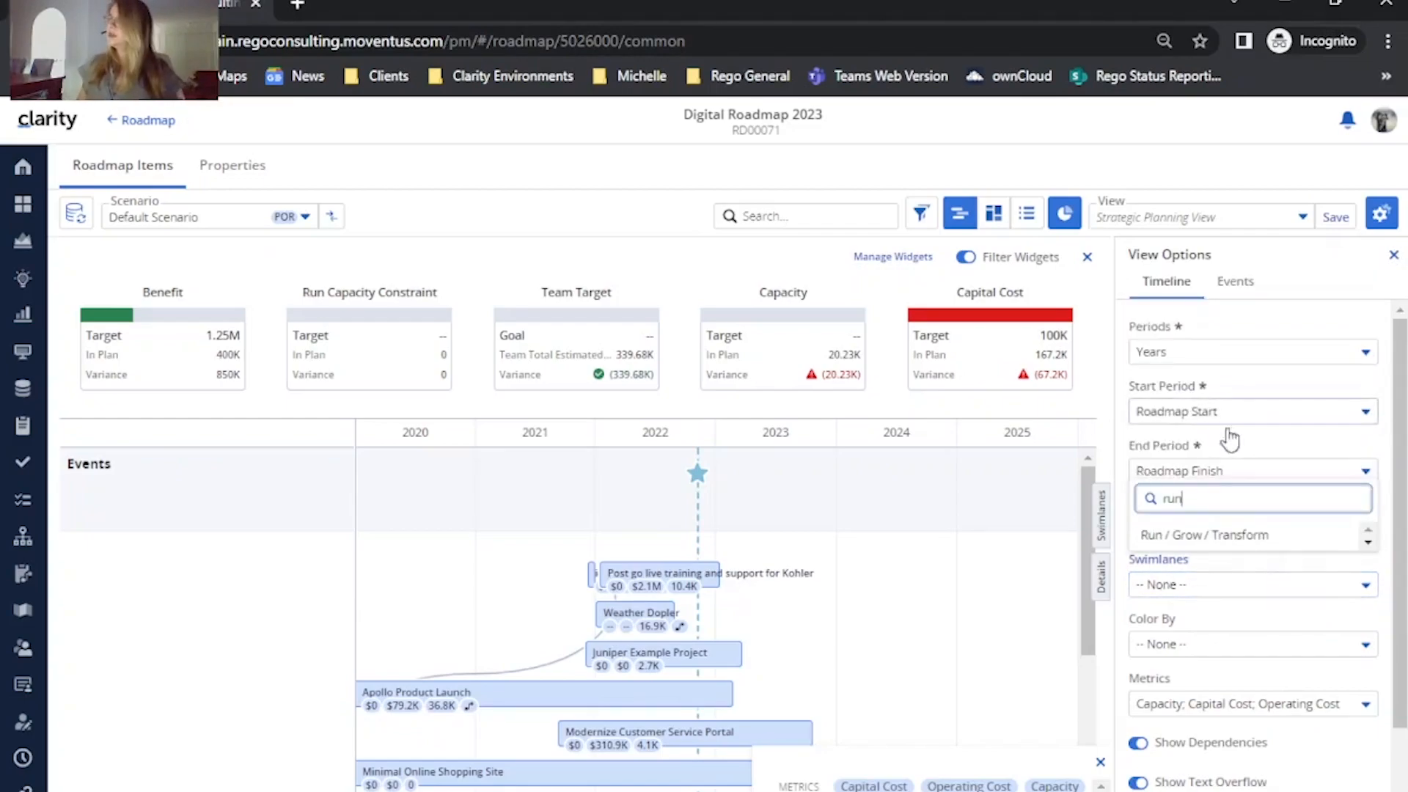
{"action": "left_click", "coordinate": [1246, 536]}
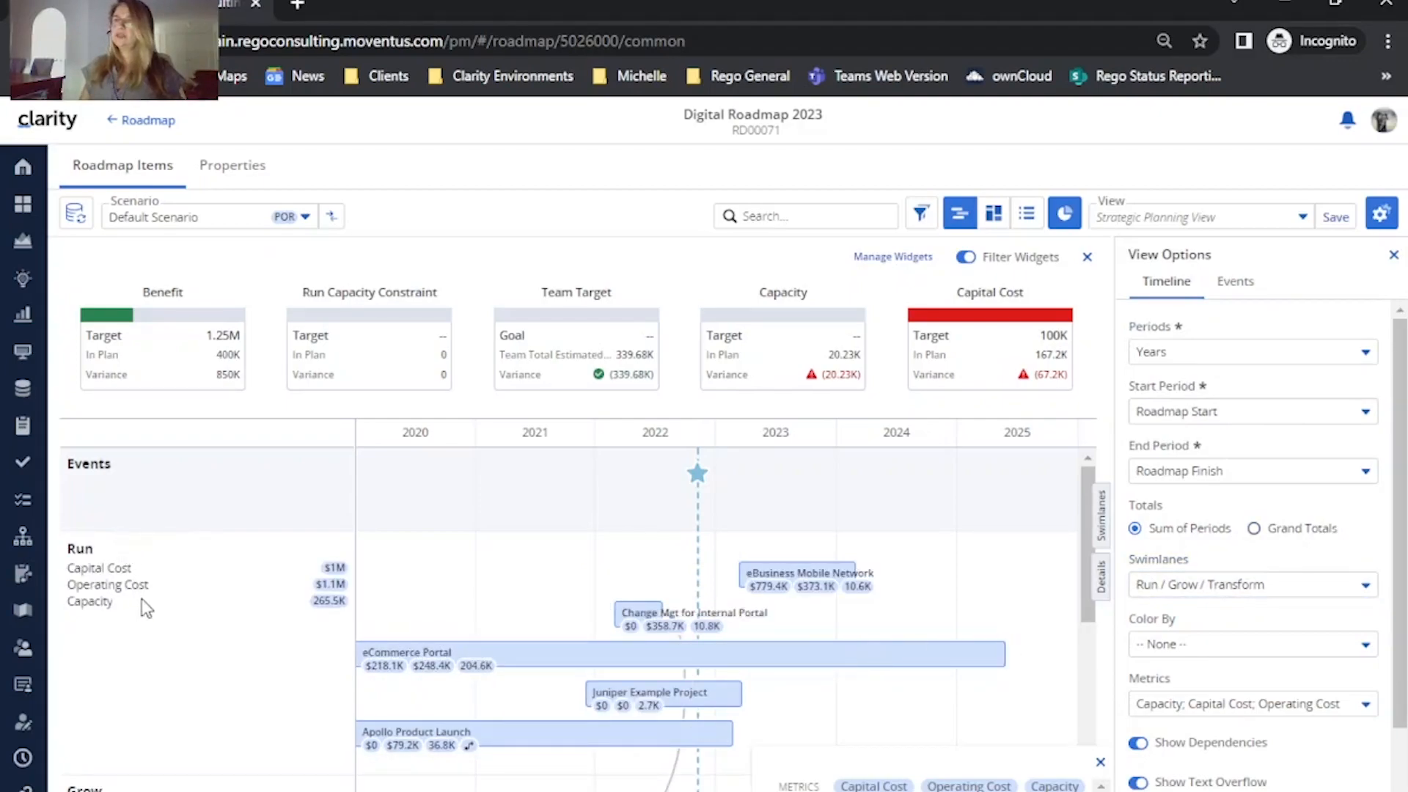
Step: Color the timeline items by Run / Grow / Transform and close the view options to review the swimlanes
{"action": "scroll", "coordinate": [118, 553], "scroll_direction": "down", "scroll_amount": 1}
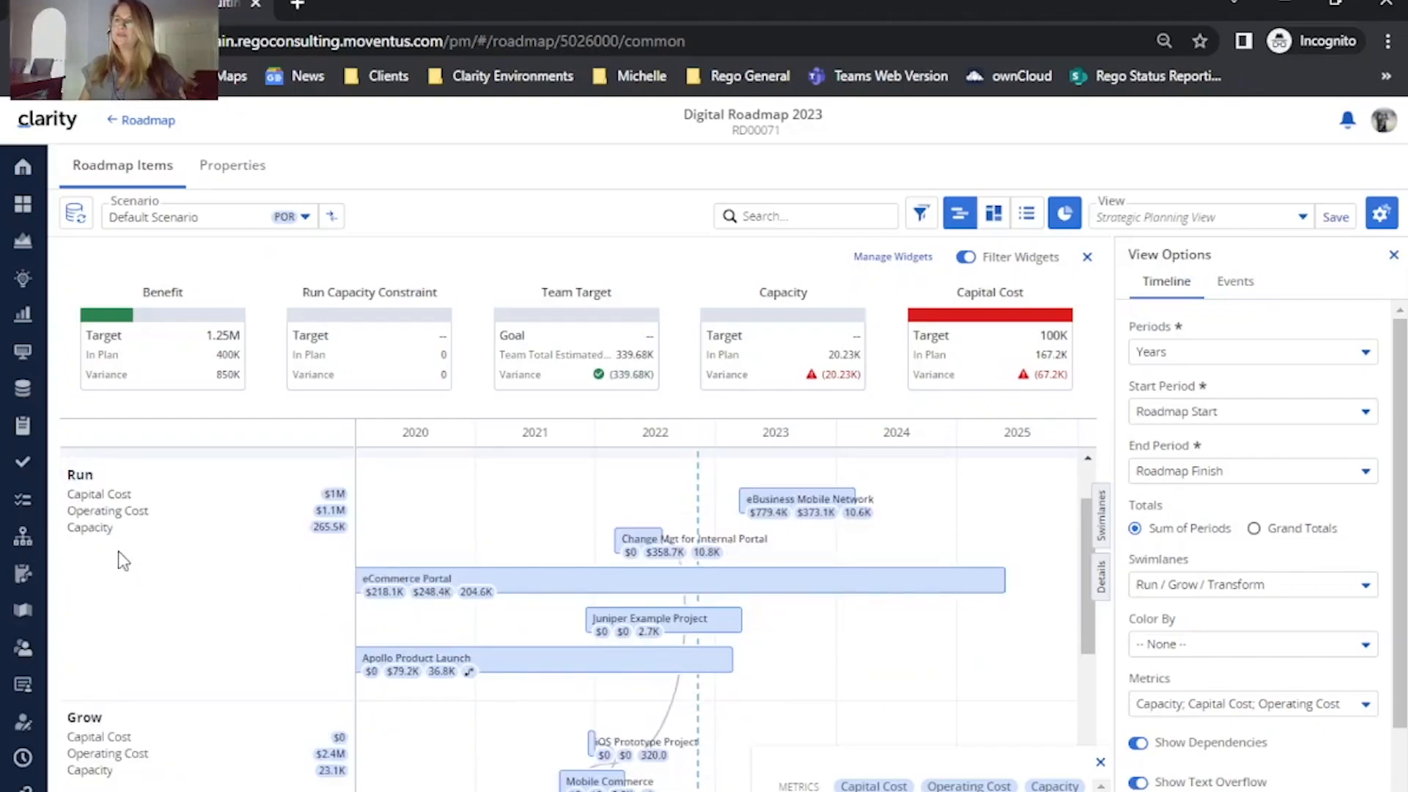
{"action": "scroll", "coordinate": [123, 562], "scroll_direction": "down", "scroll_amount": 1}
{"action": "scroll", "coordinate": [123, 564], "scroll_direction": "down", "scroll_amount": 3}
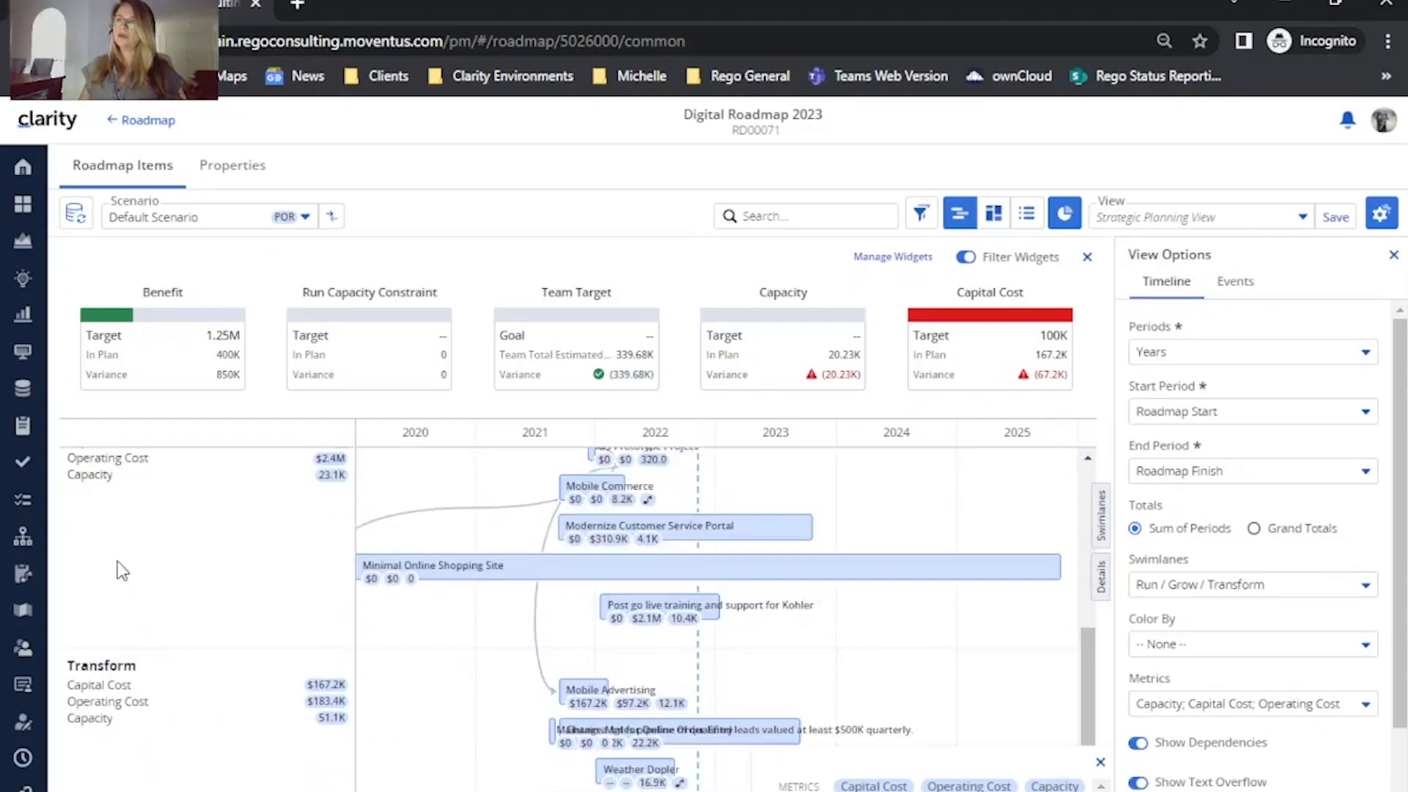
{"action": "scroll", "coordinate": [136, 711], "scroll_direction": "up", "scroll_amount": 5}
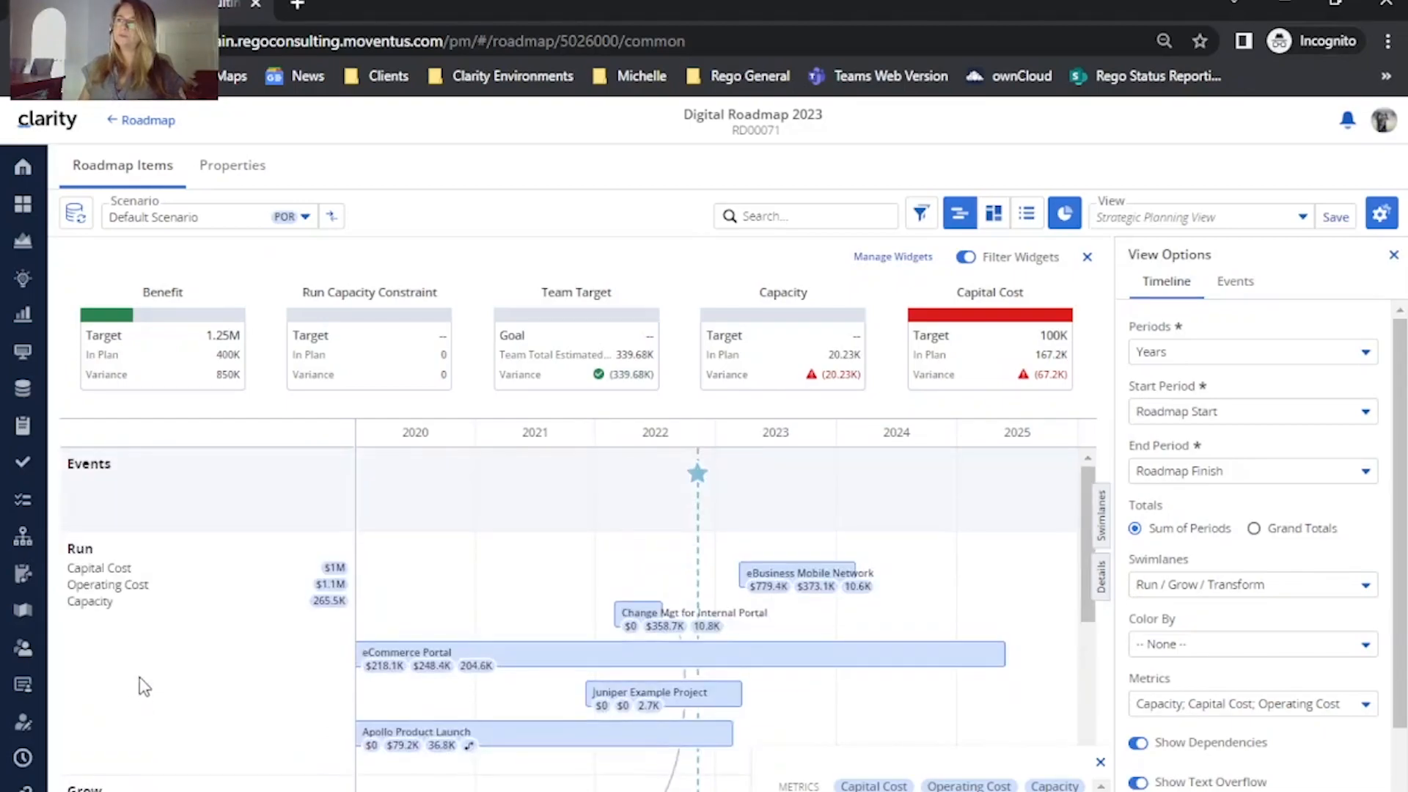
{"action": "left_click", "coordinate": [1223, 654]}
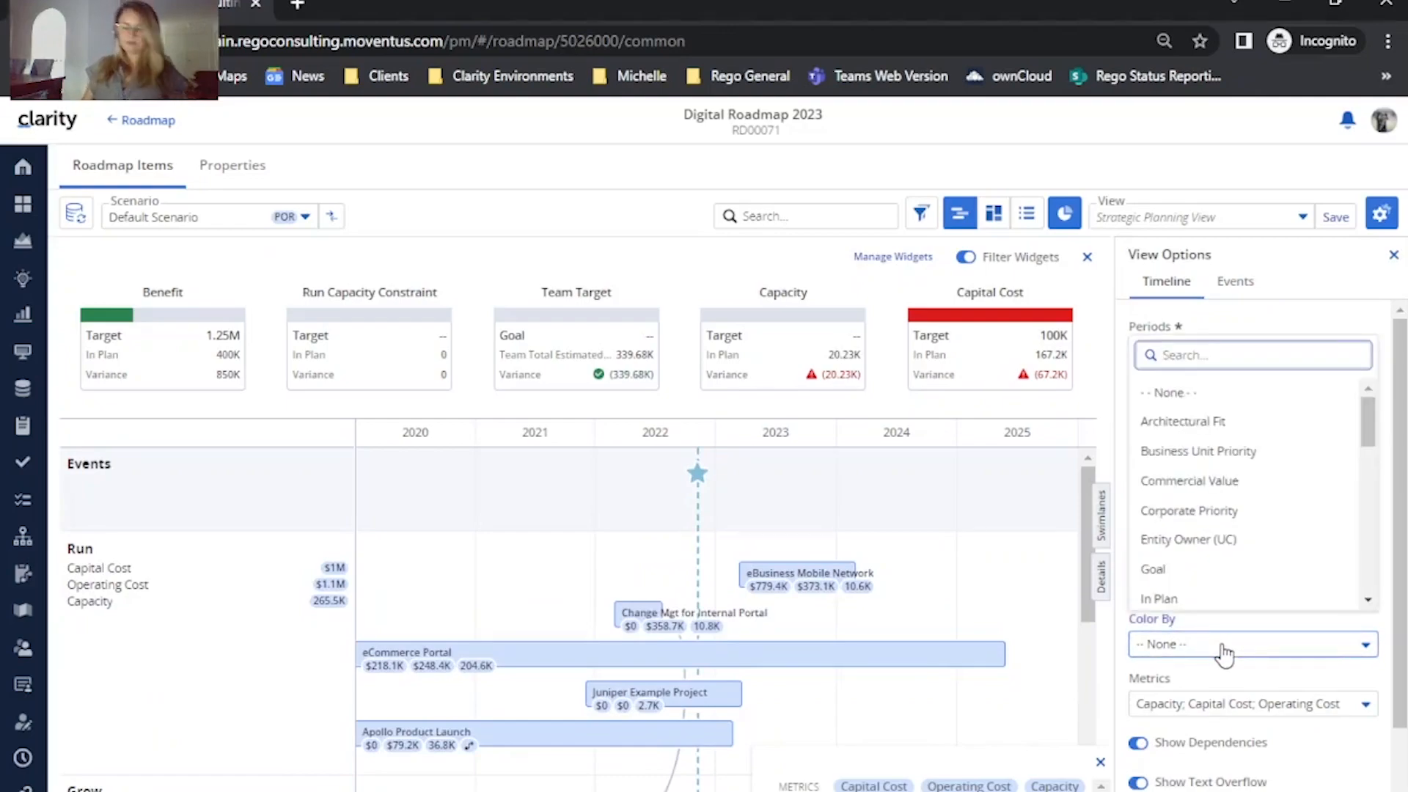
{"action": "type", "text": "run"}
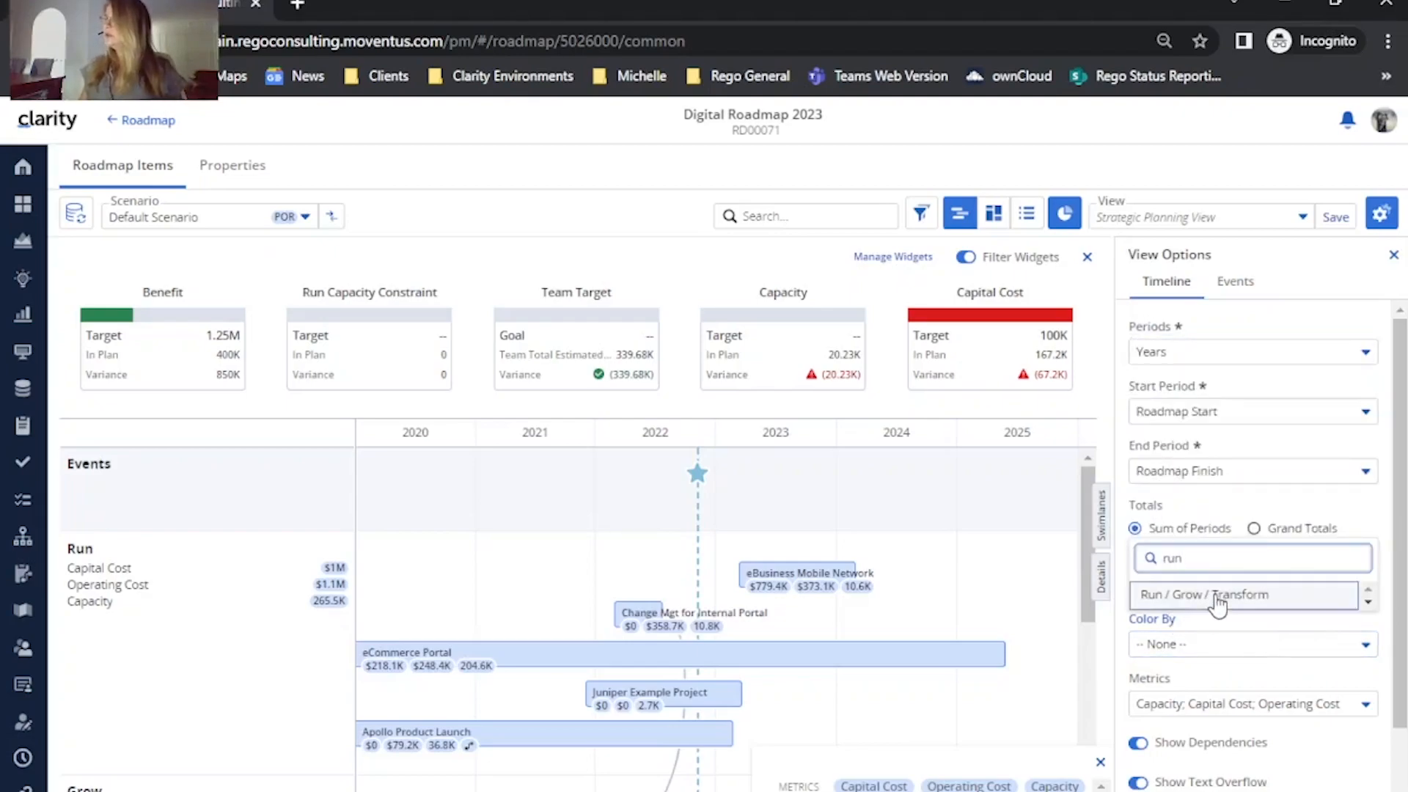
{"action": "left_click", "coordinate": [1215, 597]}
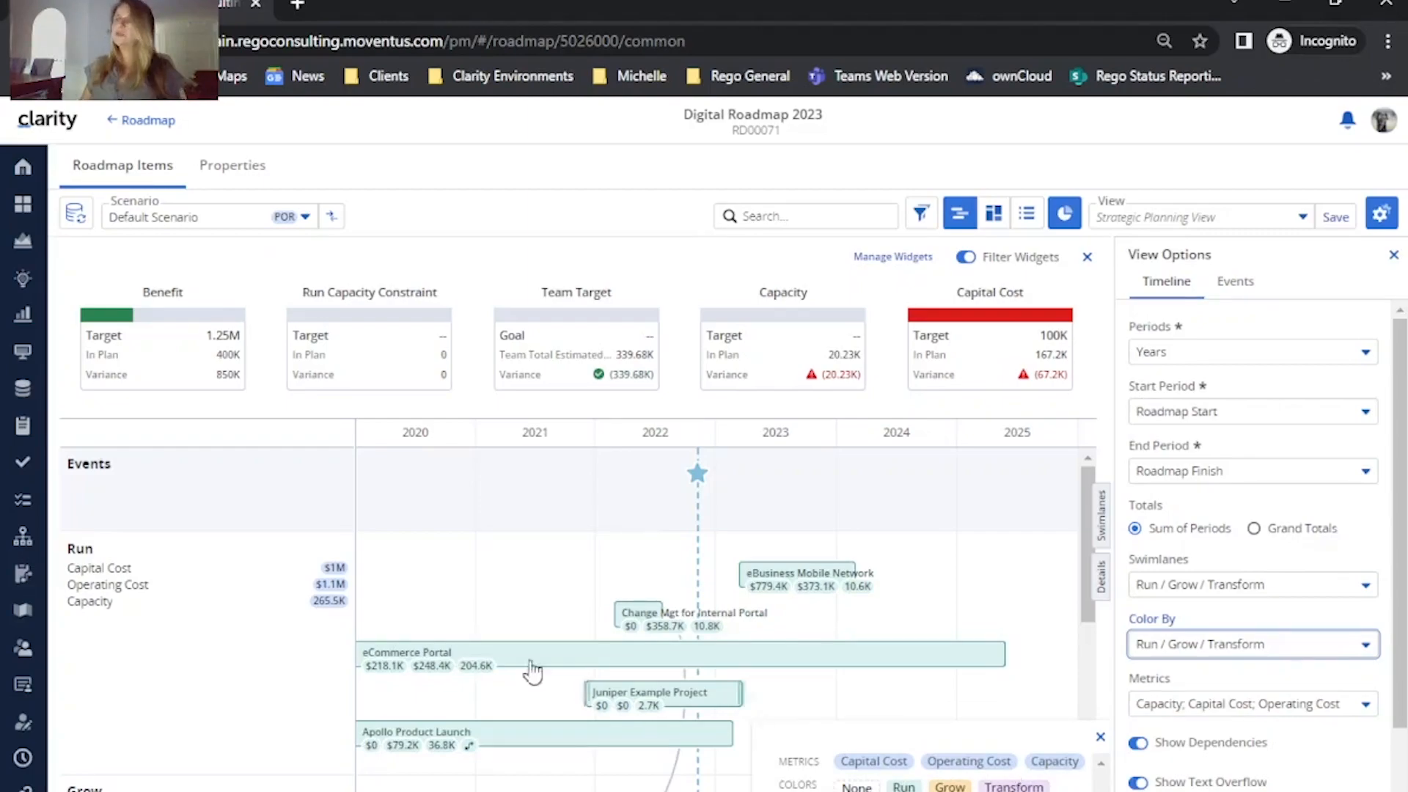
{"action": "left_click", "coordinate": [1391, 256]}
{"action": "scroll", "coordinate": [519, 630], "scroll_direction": "down", "scroll_amount": 1}
{"action": "scroll", "coordinate": [518, 629], "scroll_direction": "down", "scroll_amount": 5}
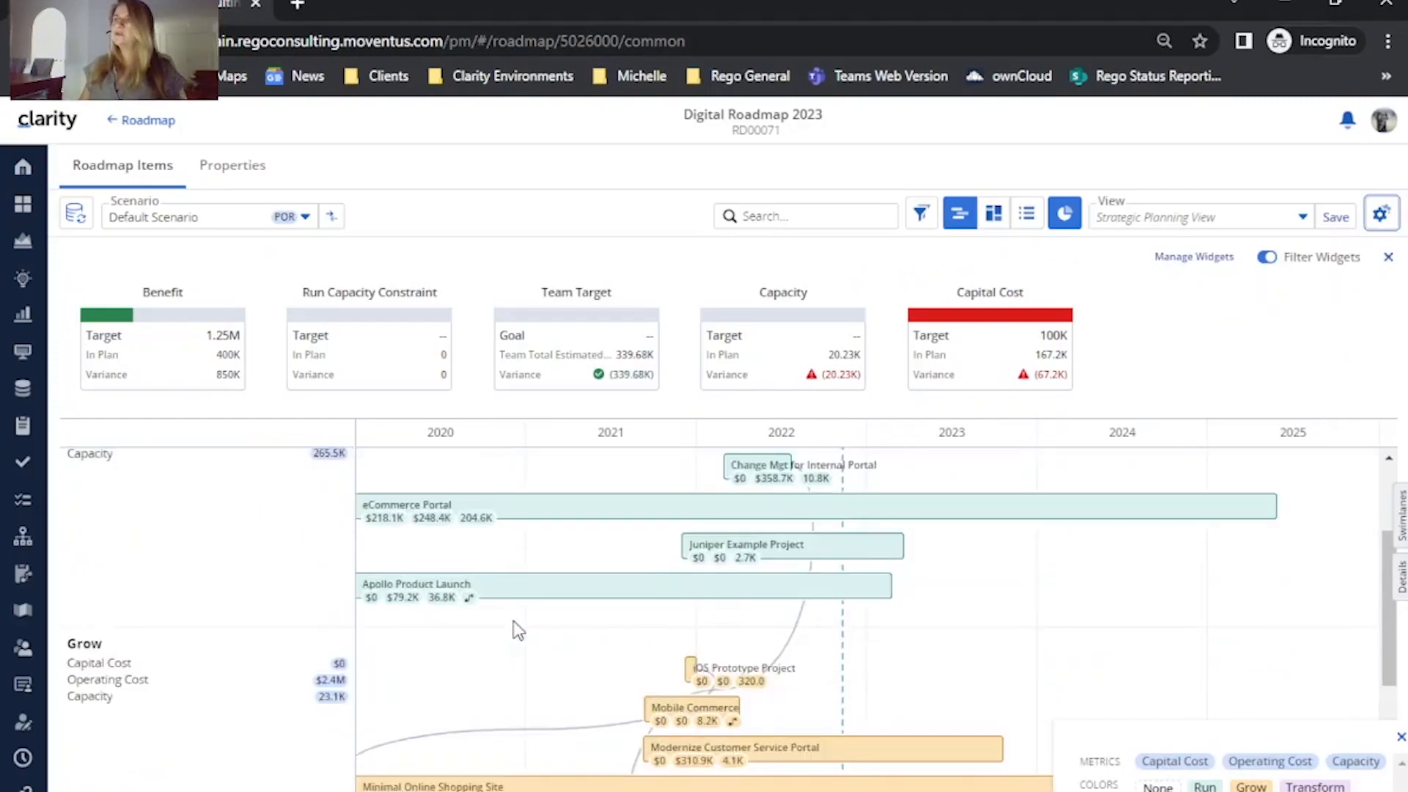
{"action": "scroll", "coordinate": [518, 620], "scroll_direction": "up", "scroll_amount": 6}
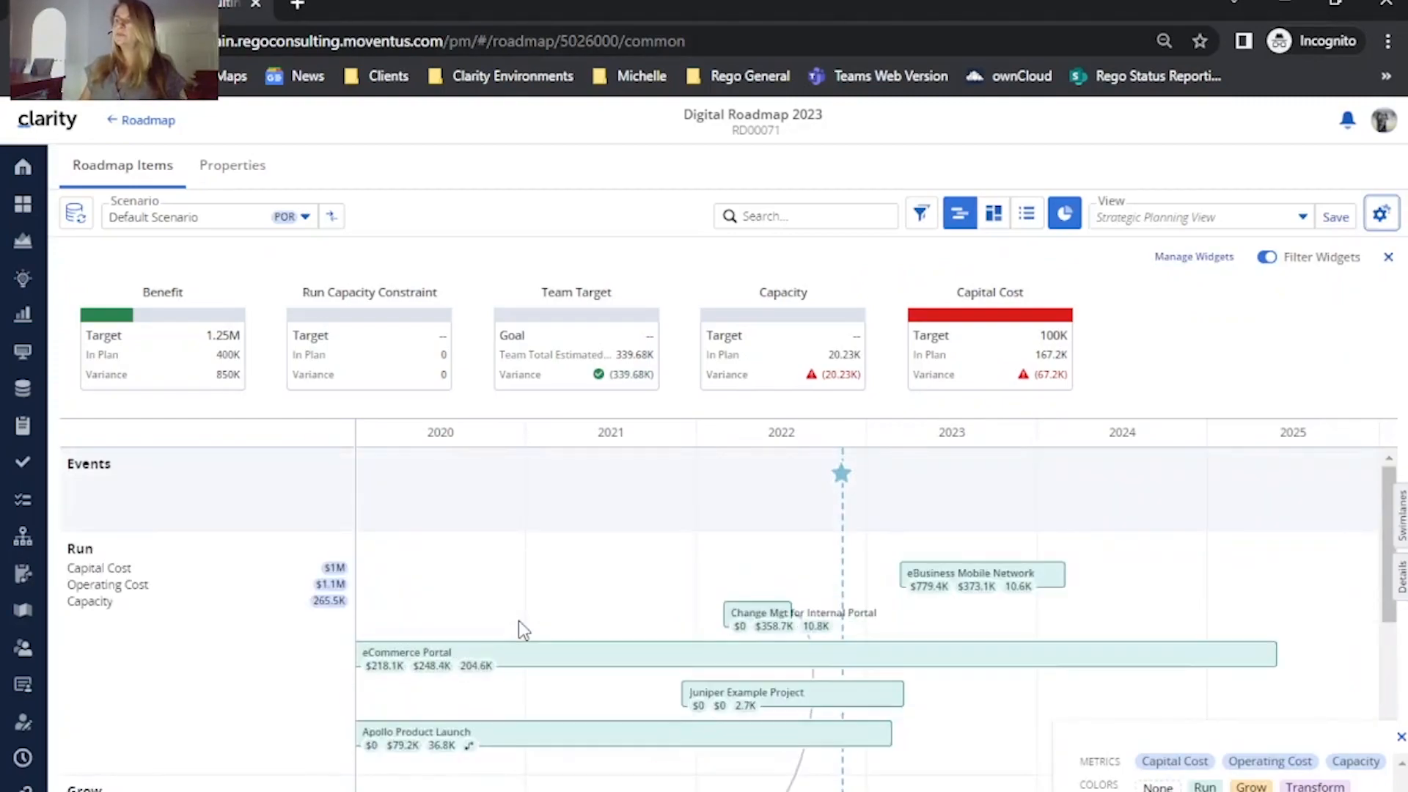